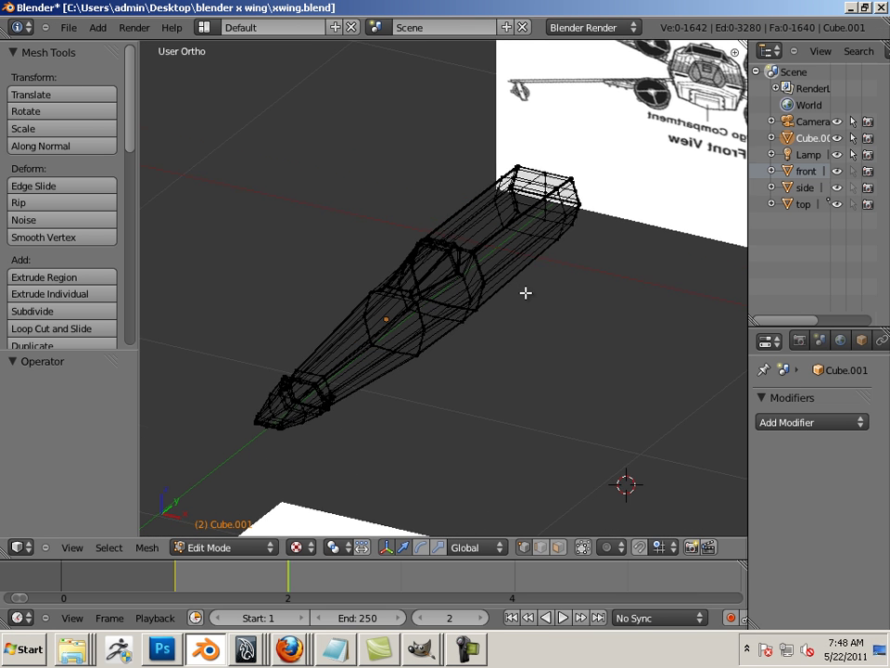
# - Show the fuselage with solid shading instead of wireframe, back on frame 1
pyautogui.press('Right')
pyautogui.press('Left')
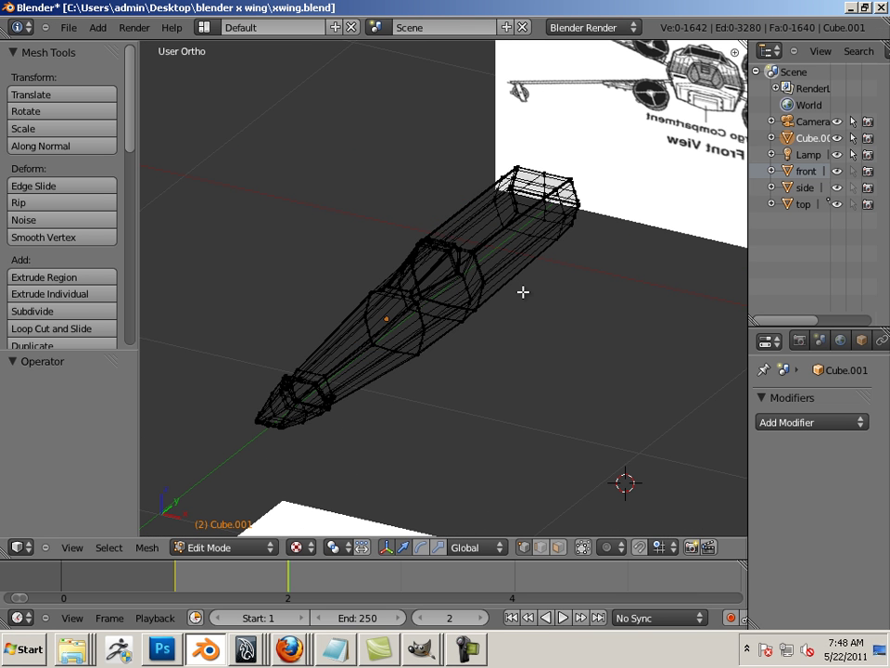
pyautogui.press('Left')
pyautogui.press('z')
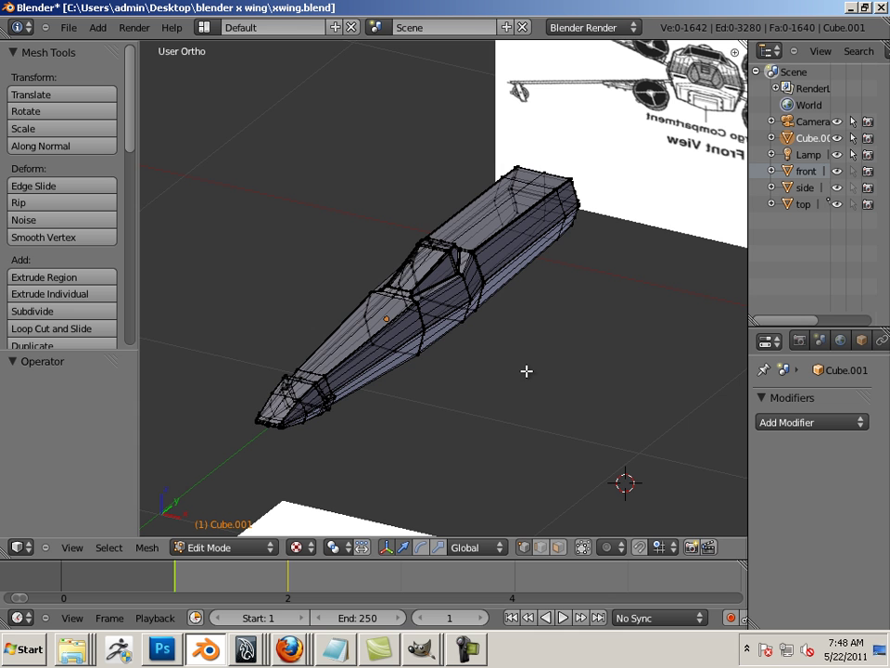
# - Orbit and zoom around the fuselage to compare it with the side, front and top blueprints
pyautogui.moveTo(535, 358); pyautogui.dragTo(432, 211, button='middle')
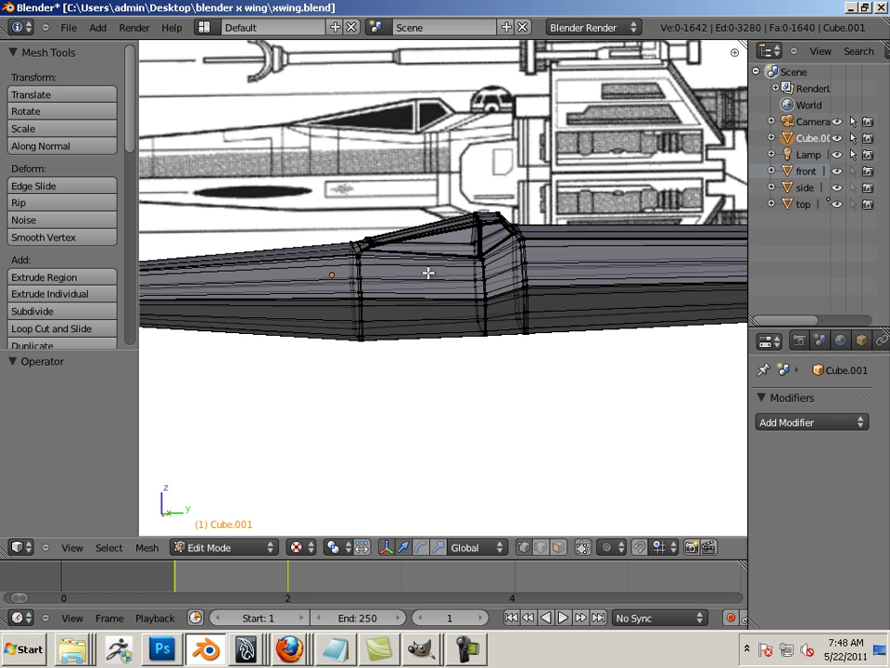
pyautogui.scroll(-3, 400, 263)
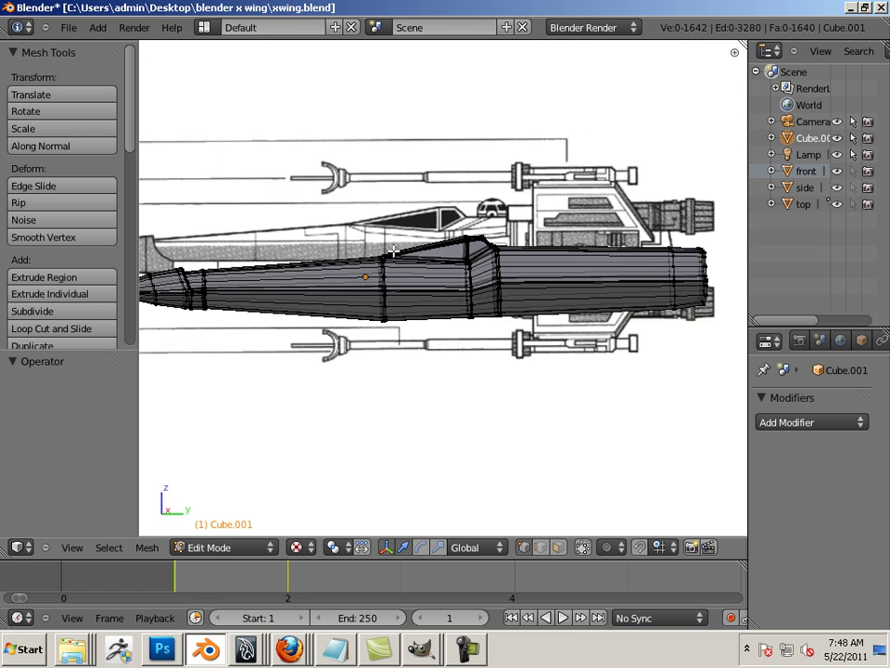
pyautogui.moveTo(394, 251); pyautogui.dragTo(564, 271, button='middle')
pyautogui.moveTo(455, 251); pyautogui.dragTo(374, 202, button='middle')
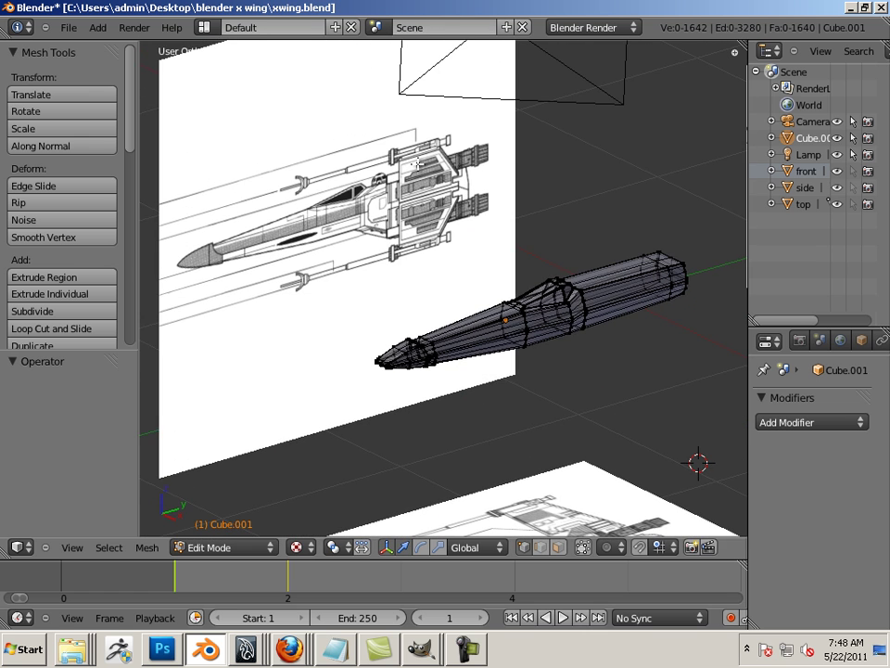
pyautogui.moveTo(441, 178); pyautogui.dragTo(478, 291, button='middle')
pyautogui.moveTo(560, 342); pyautogui.dragTo(406, 219, button='middle')
pyautogui.scroll(3, 407, 220)
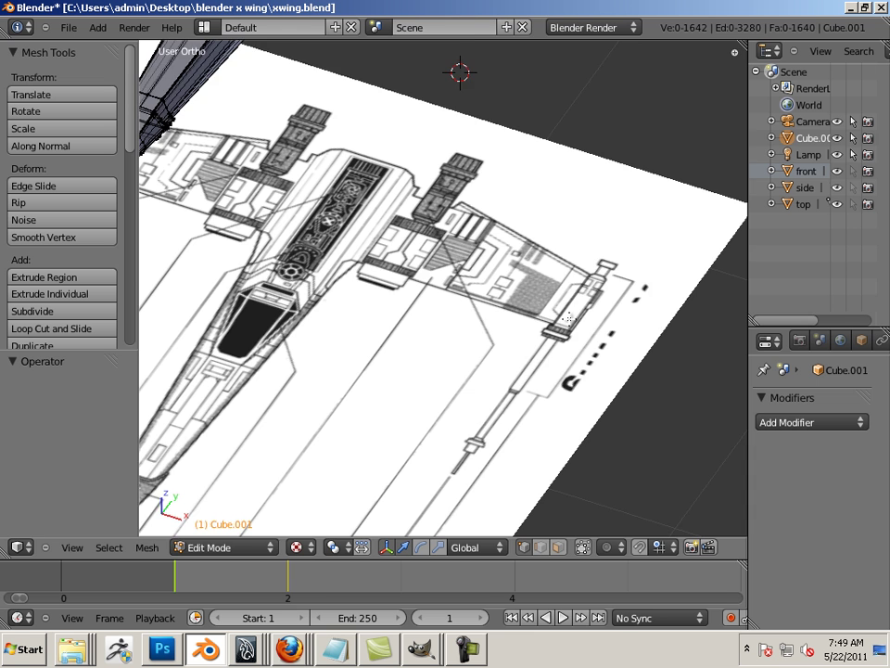
pyautogui.moveTo(568, 321); pyautogui.dragTo(520, 329, button='middle')
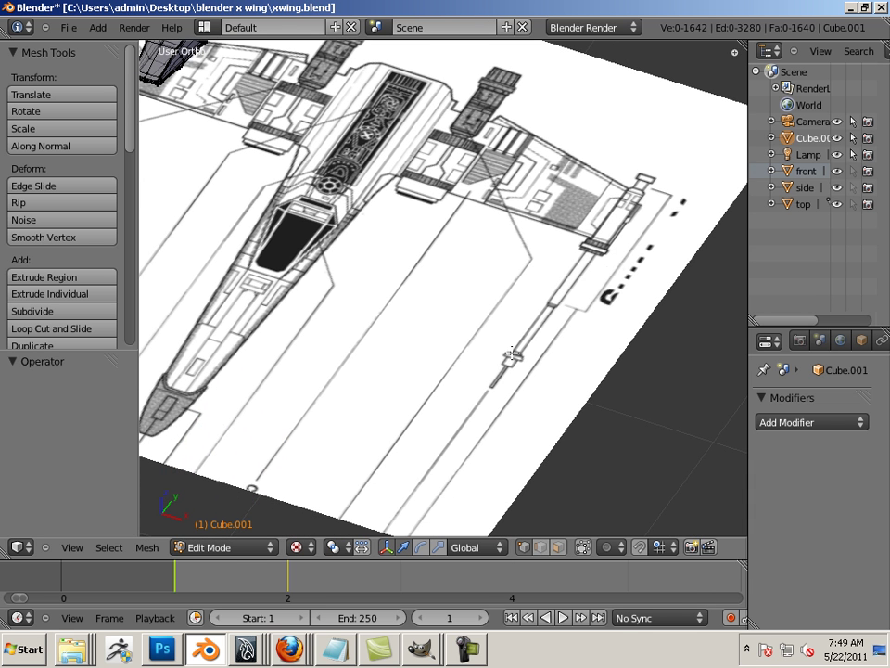
pyautogui.moveTo(547, 292); pyautogui.dragTo(497, 320, button='middle')
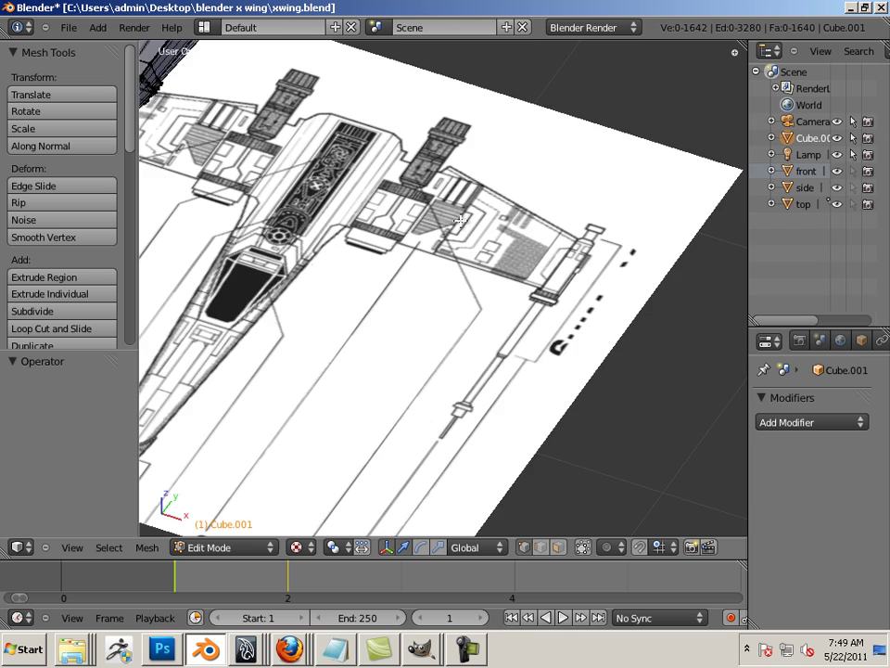
pyautogui.moveTo(348, 167); pyautogui.dragTo(435, 174, button='middle')
pyautogui.scroll(4, 435, 174)
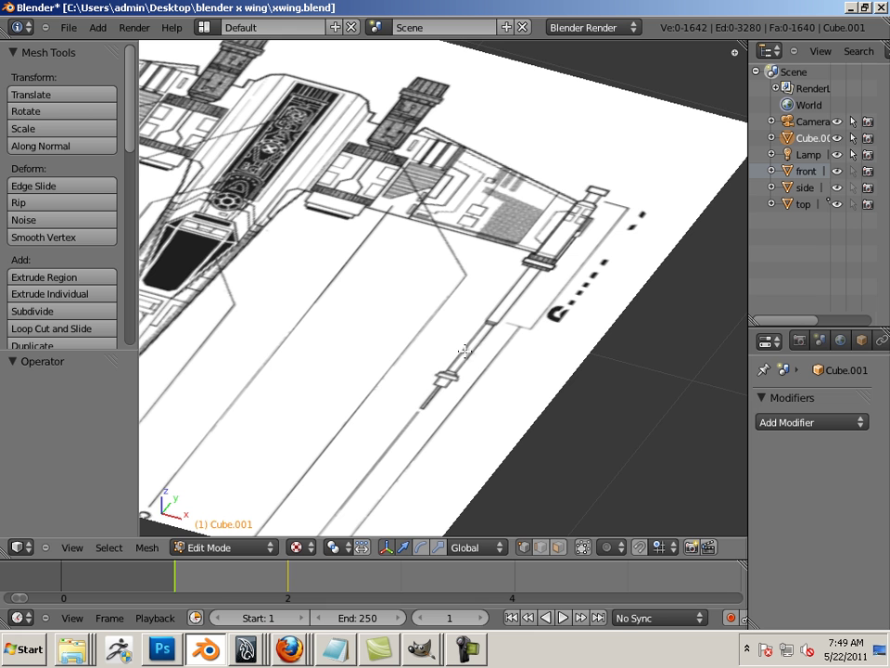
pyautogui.moveTo(448, 298); pyautogui.dragTo(413, 290, button='middle')
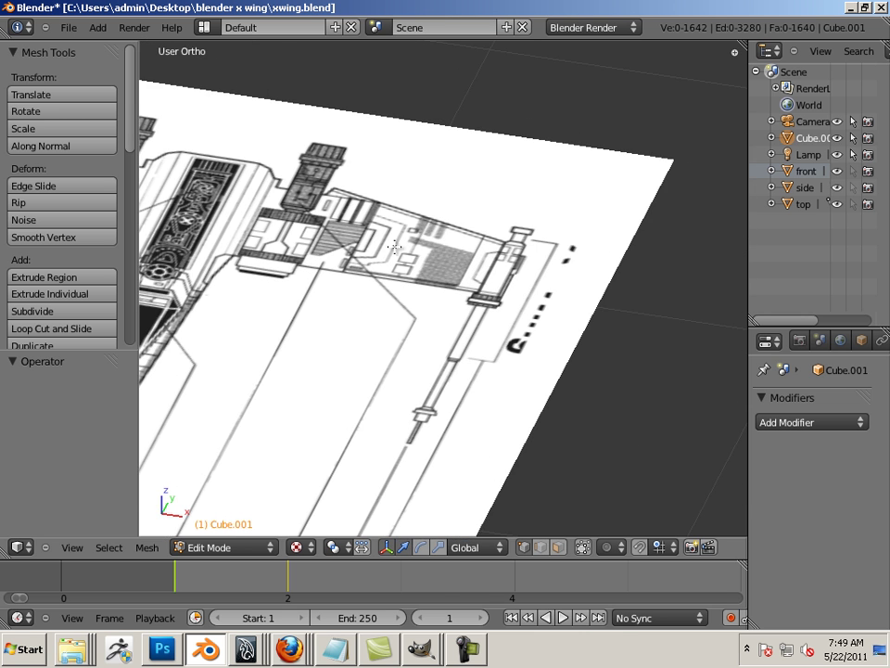
pyautogui.moveTo(418, 231); pyautogui.dragTo(455, 246, button='middle')
pyautogui.scroll(-2, 401, 237)
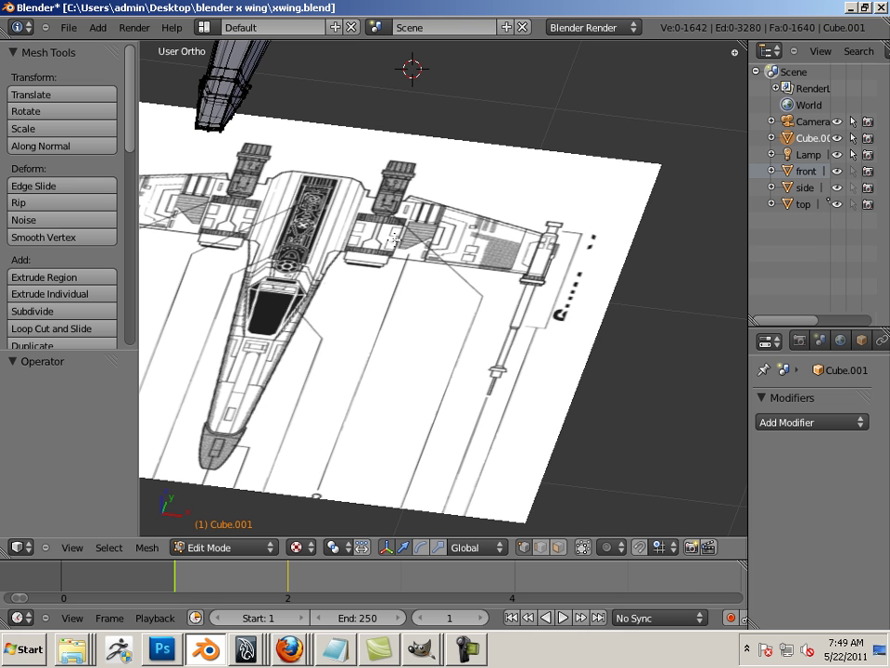
pyautogui.moveTo(393, 240); pyautogui.dragTo(401, 337, button='middle')
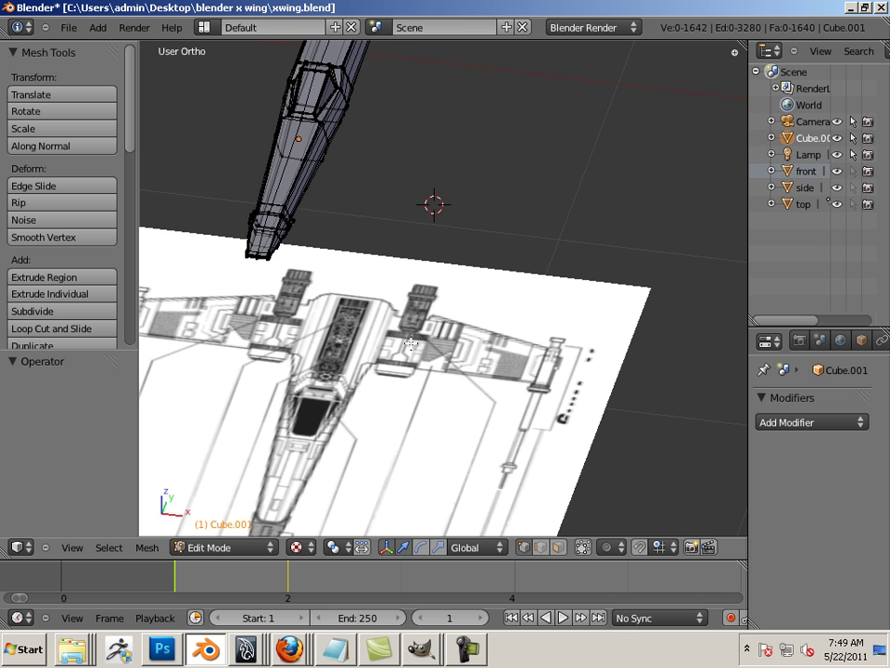
pyautogui.scroll(-2, 420, 279)
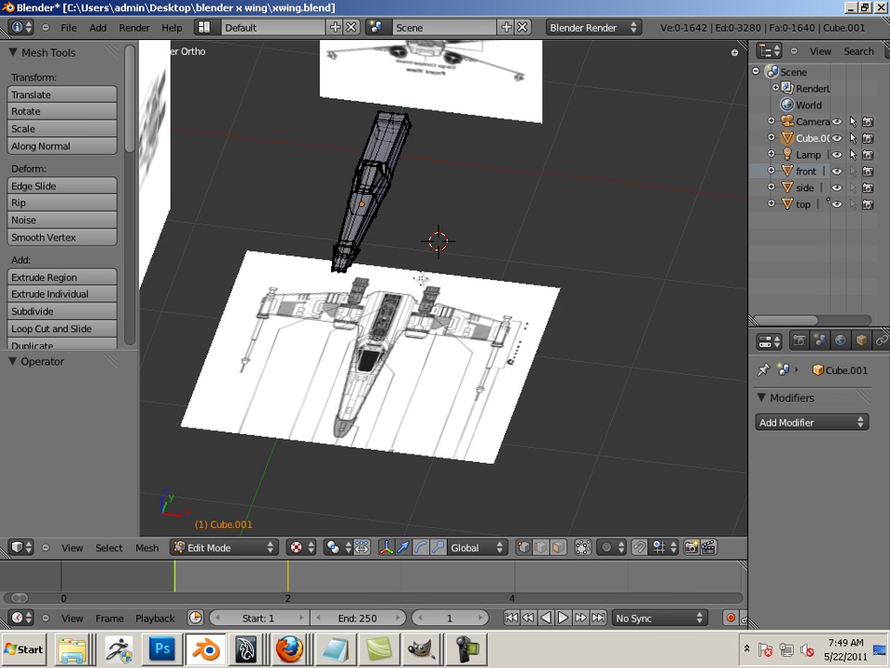
pyautogui.moveTo(420, 278); pyautogui.dragTo(387, 148, button='middle')
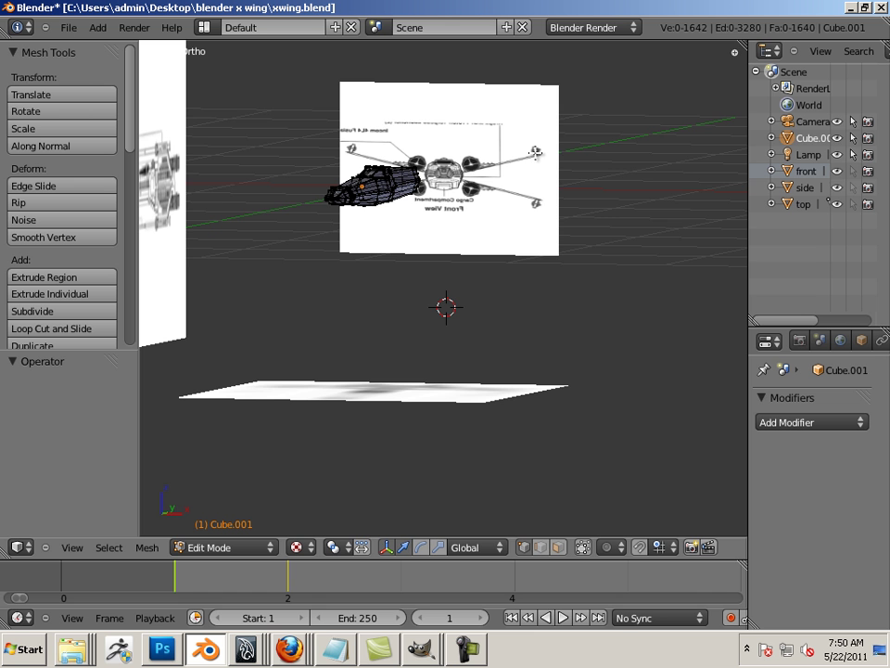
# - Switch the 3D view to orthographic projection and zoom in
pyautogui.moveTo(551, 165); pyautogui.dragTo(525, 174, button='middle')
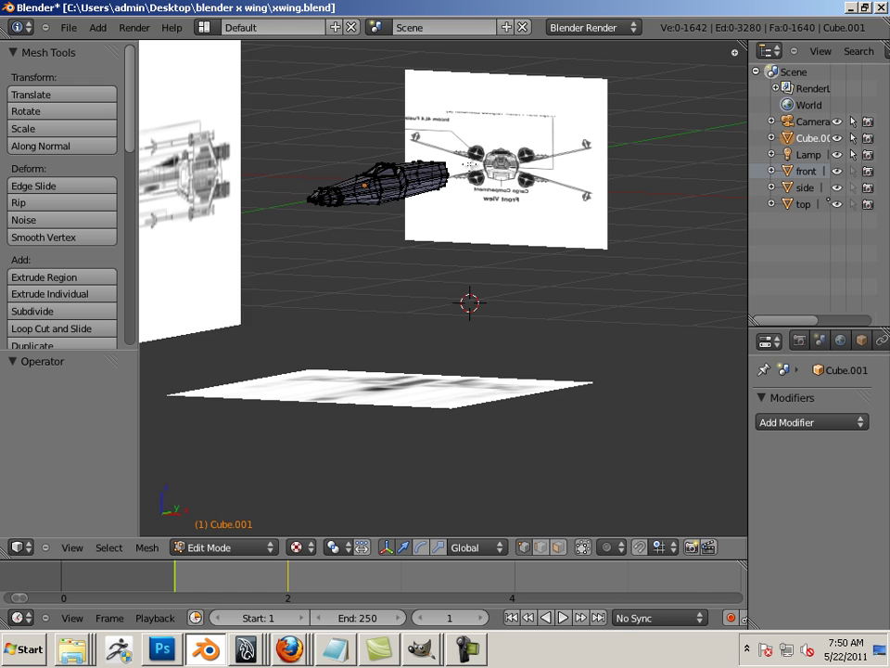
pyautogui.press('KP_5')
pyautogui.scroll(4, 497, 192)
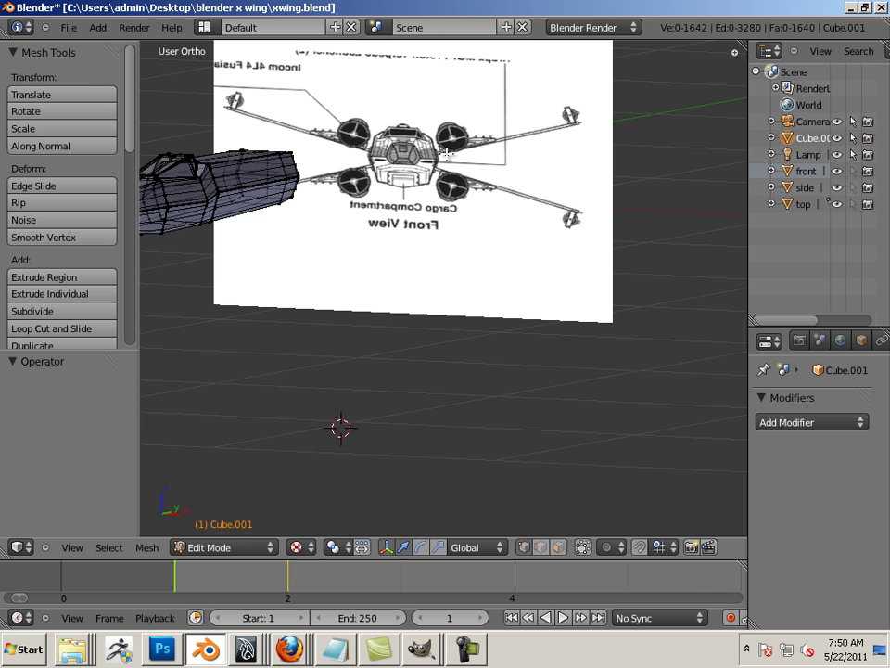
# - Orbit and zoom around the fuselage to check it against the front and top blueprints
pyautogui.moveTo(449, 161); pyautogui.dragTo(411, 302, button='middle')
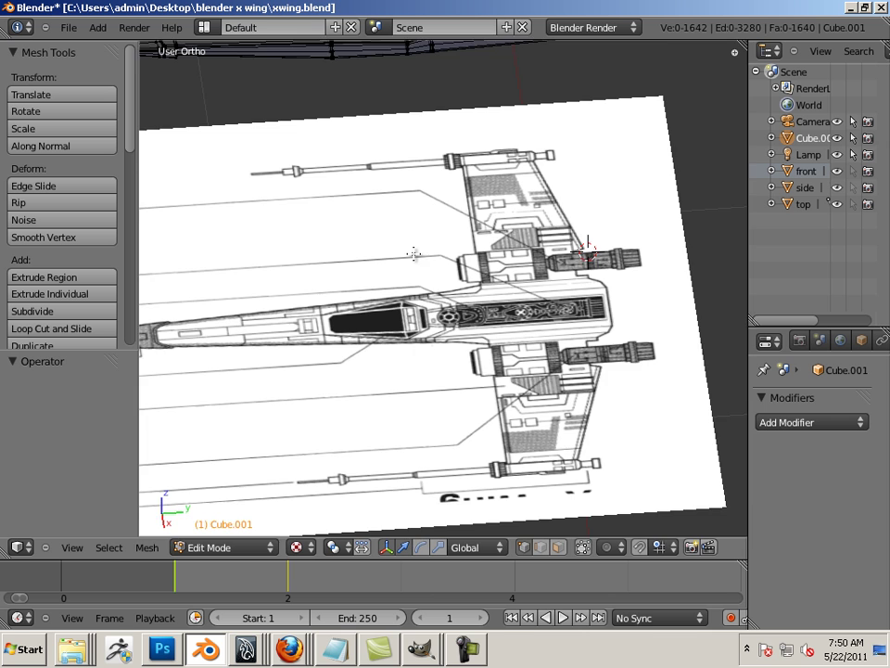
pyautogui.scroll(5, 412, 302)
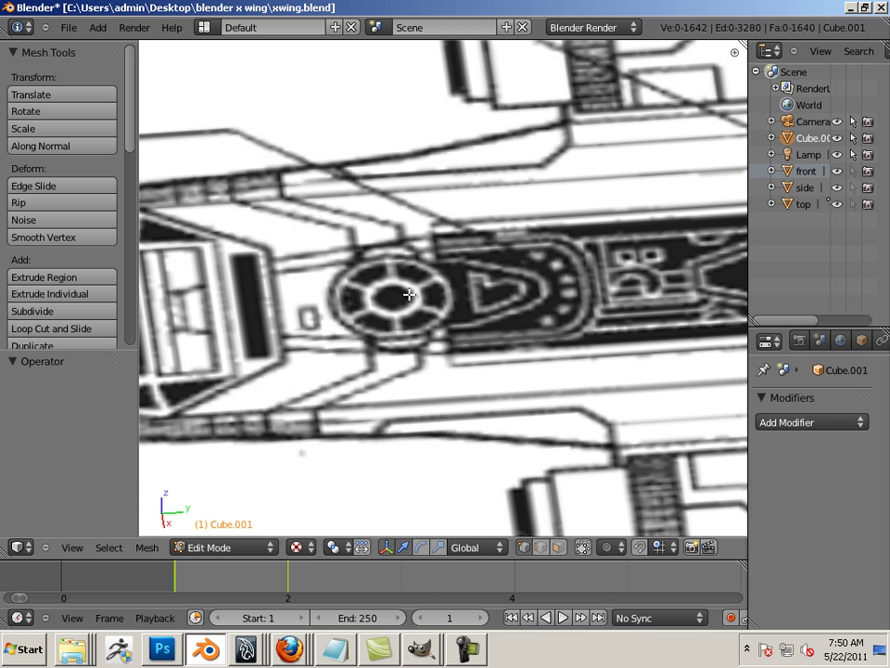
pyautogui.scroll(-4, 414, 294)
pyautogui.moveTo(414, 145)
pyautogui.mouseDown(button='middle')
pyautogui.moveTo(395, 129)
pyautogui.moveTo(418, 302)
pyautogui.moveTo(422, 152)
pyautogui.mouseUp(button='middle')
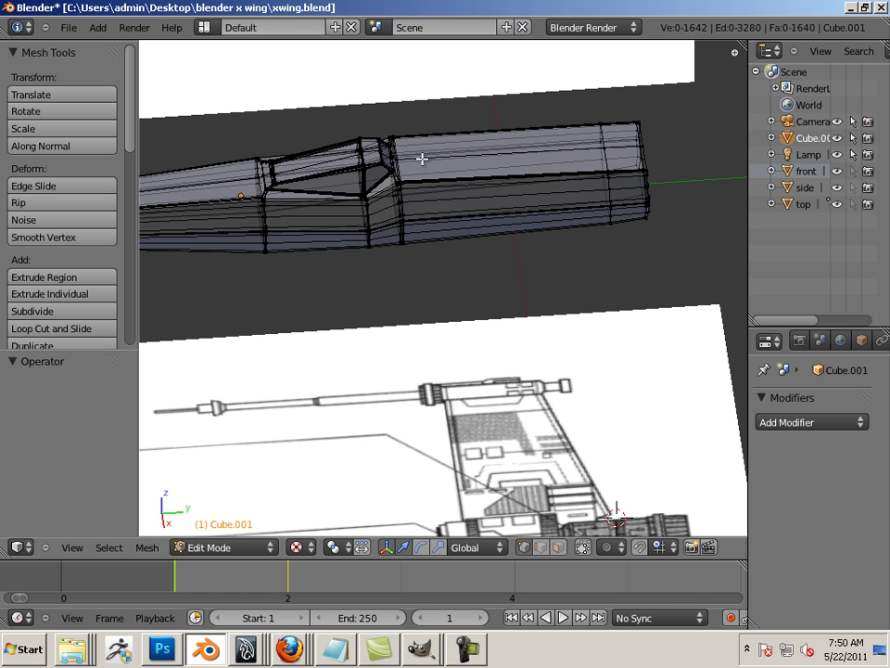
pyautogui.moveTo(439, 151); pyautogui.dragTo(429, 215, button='middle')
pyautogui.scroll(-3, 481, 323)
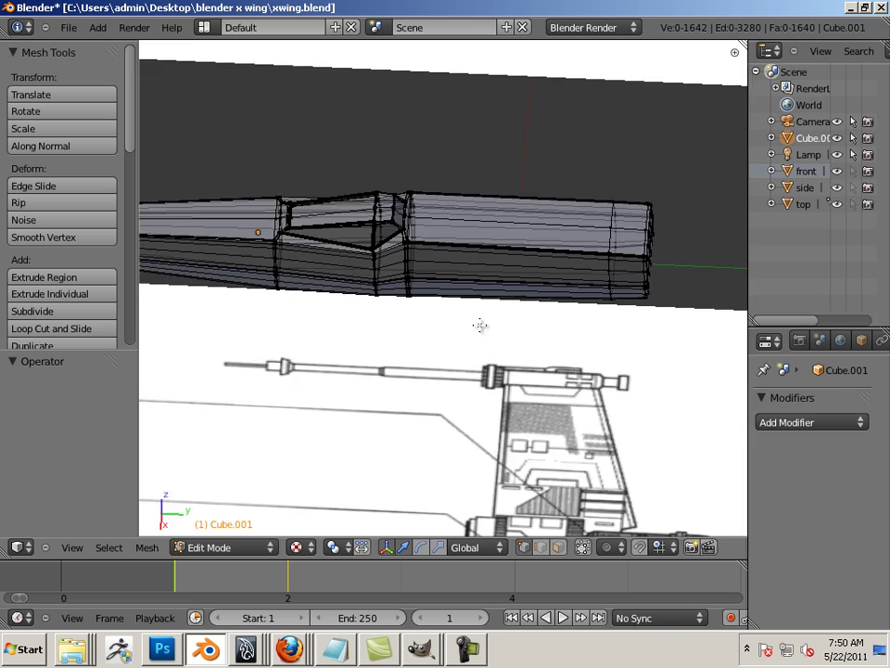
pyautogui.moveTo(481, 323); pyautogui.dragTo(360, 168, button='middle')
pyautogui.moveTo(458, 321); pyautogui.dragTo(384, 425, button='middle')
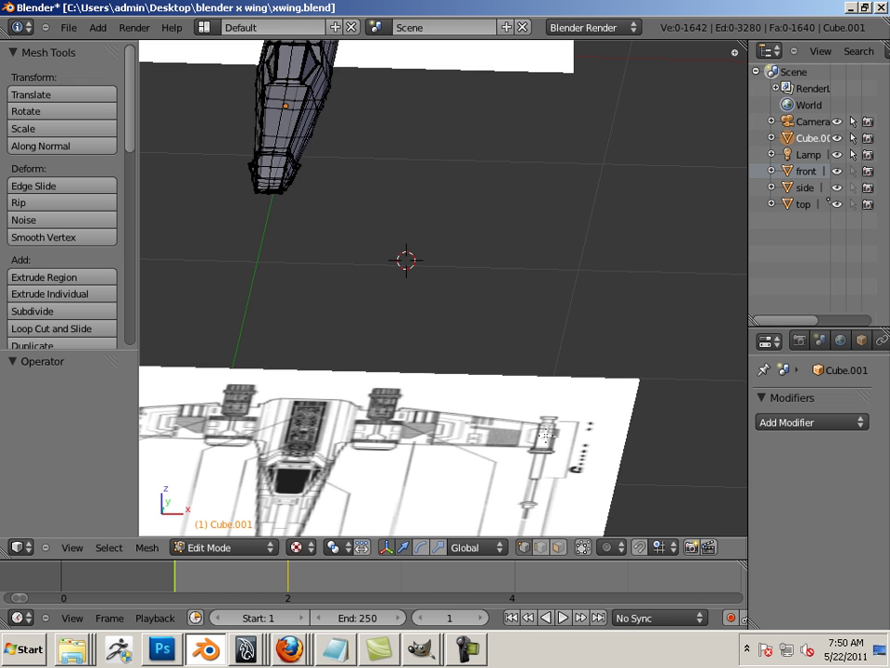
pyautogui.moveTo(468, 391); pyautogui.dragTo(385, 241, button='middle')
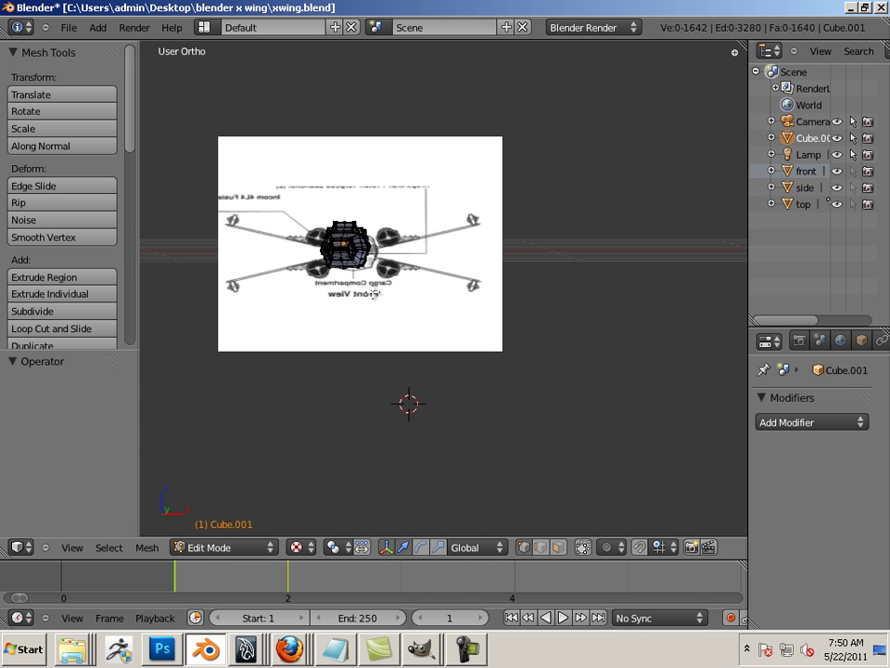
# - Zoom in and orbit back to face the front blueprint
pyautogui.scroll(4, 374, 294)
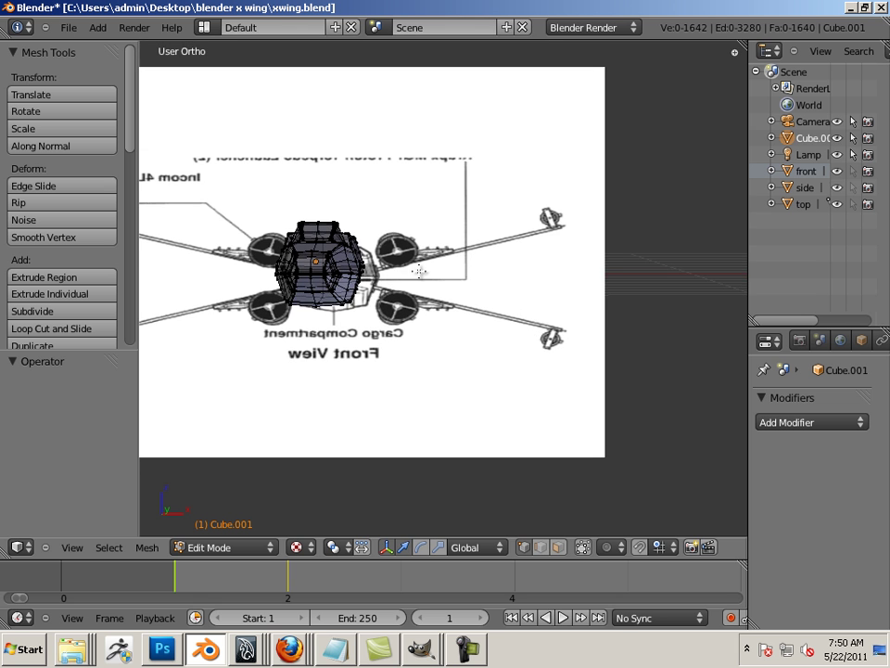
pyautogui.moveTo(323, 371); pyautogui.dragTo(412, 271, button='middle')
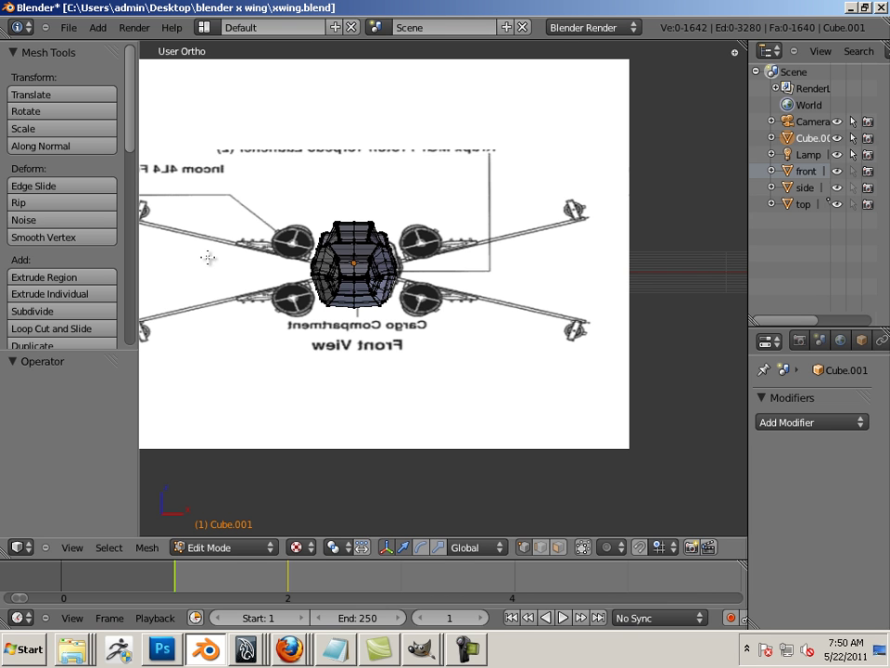
pyautogui.moveTo(425, 351); pyautogui.dragTo(440, 351, button='middle')
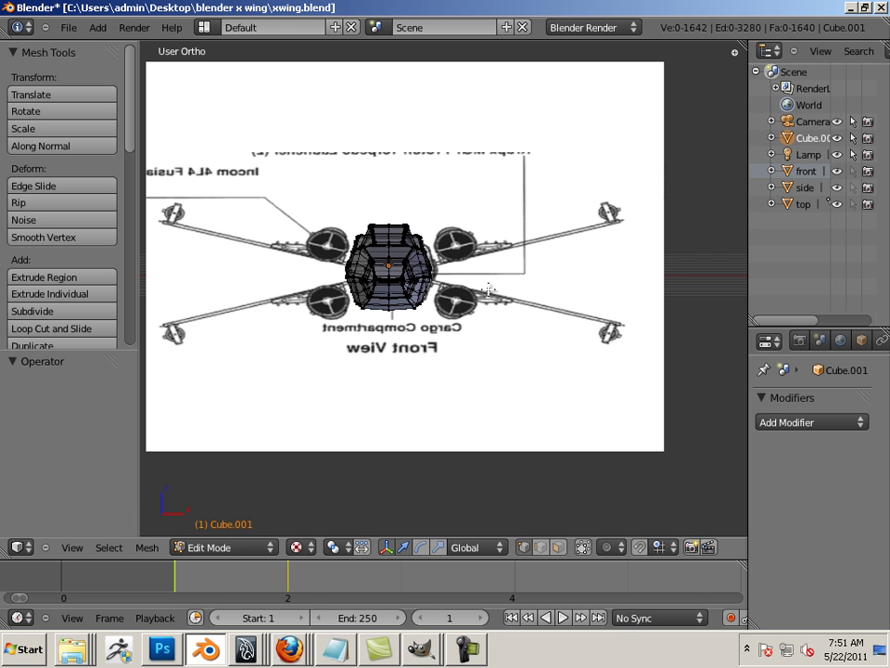
# - Pan, zoom out and tilt into User Ortho to show the whole fuselage before the front blueprint
pyautogui.scroll(4, 468, 295)
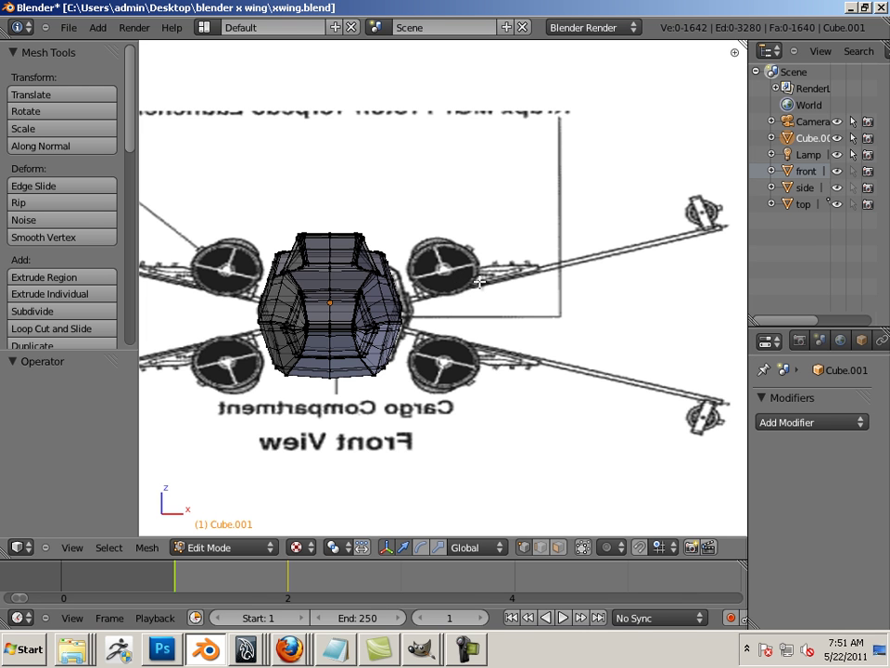
pyautogui.keyDown('ctrl'); pyautogui.hscroll(-5, 436, 341); pyautogui.keyUp('ctrl')
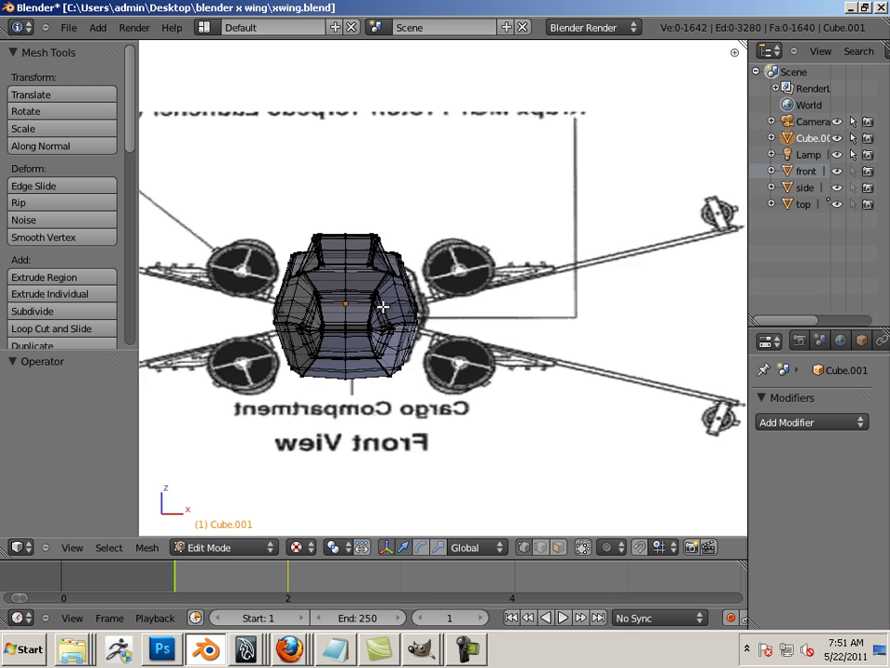
pyautogui.keyDown('ctrl'); pyautogui.hscroll(7, 514, 375); pyautogui.keyUp('ctrl')
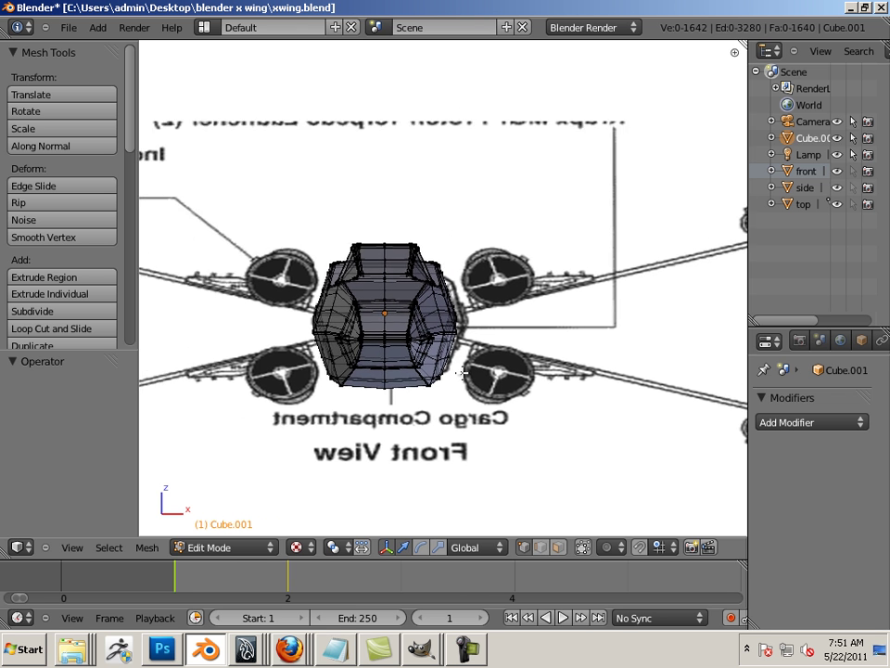
pyautogui.scroll(-1, 321, 347)
pyautogui.keyDown('ctrl'); pyautogui.hscroll(-2, 321, 347); pyautogui.keyUp('ctrl')
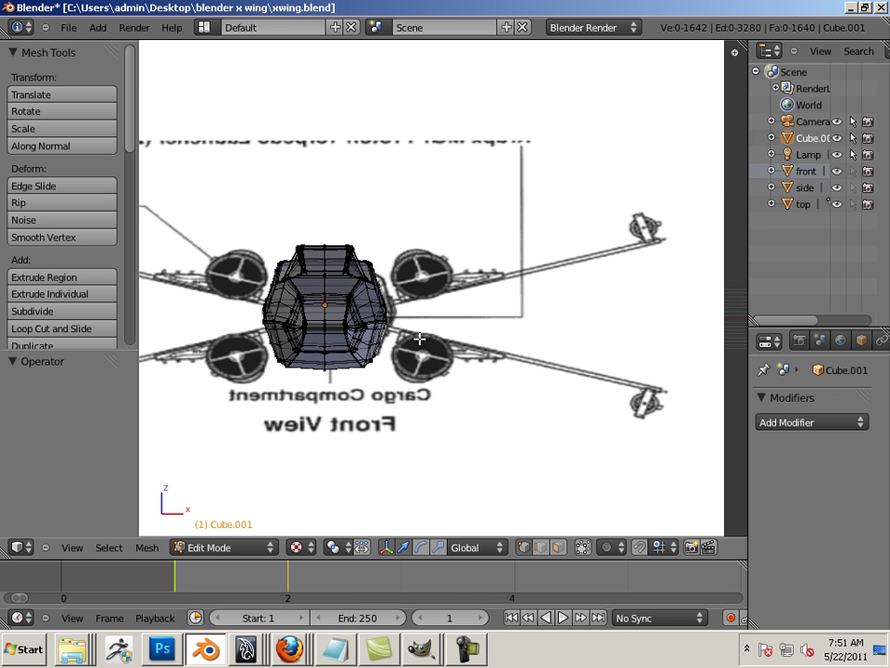
pyautogui.keyDown('ctrl'); pyautogui.hscroll(-4, 392, 276); pyautogui.keyUp('ctrl')
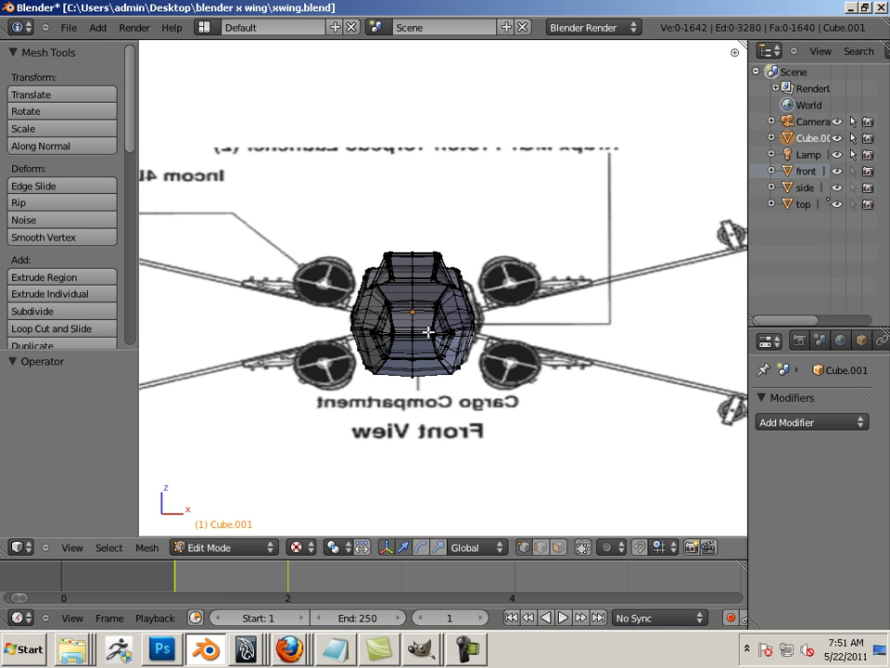
pyautogui.moveTo(387, 220); pyautogui.dragTo(384, 265, button='middle')
pyautogui.scroll(-3, 344, 245)
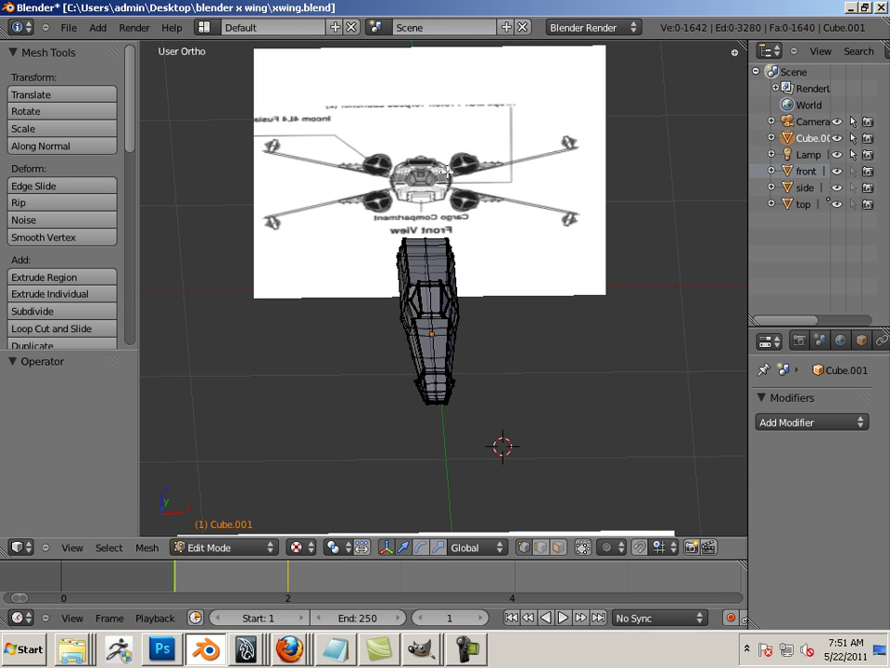
# - Go to top view and zoom in on the right engine of the blueprint
pyautogui.press('KP_7')
pyautogui.keyDown('shift'); pyautogui.moveTo(437, 189); pyautogui.dragTo(348, 256, button='middle'); pyautogui.keyUp('shift')
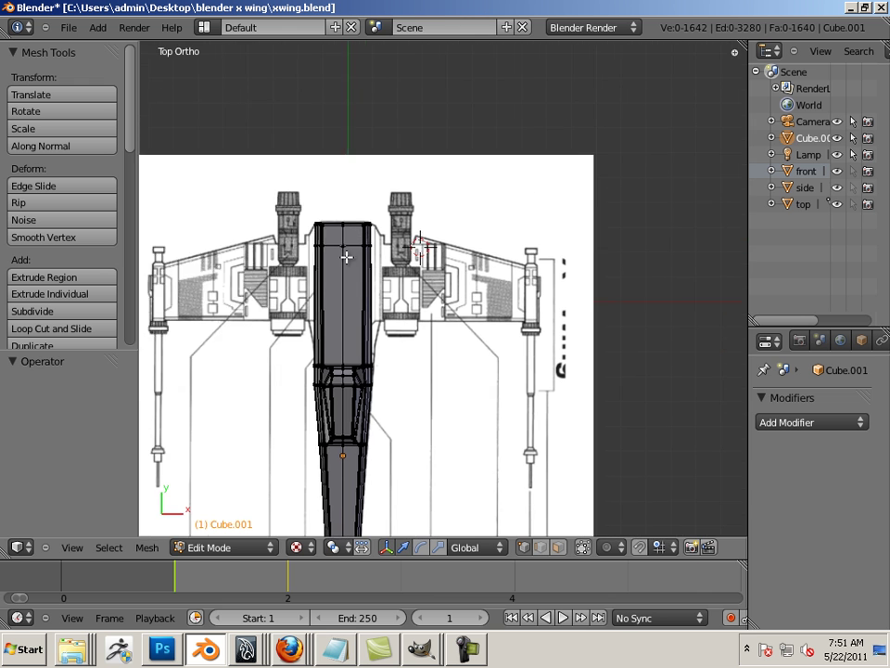
pyautogui.scroll(7, 348, 256)
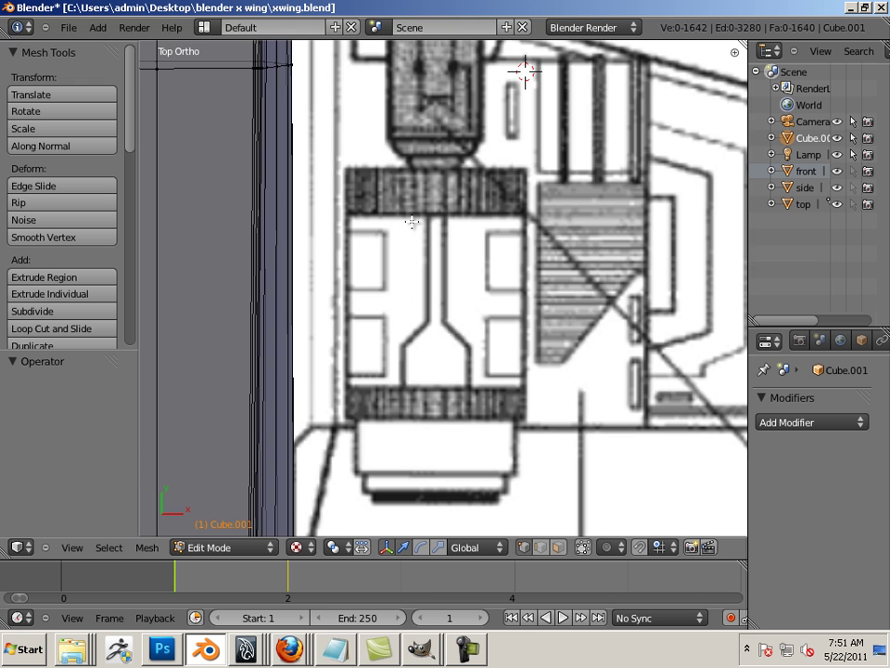
pyautogui.scroll(-2, 525, 273)
# - Add a mesh cube and scale it down to 0.124 over the right engine
pyautogui.click(98, 27)
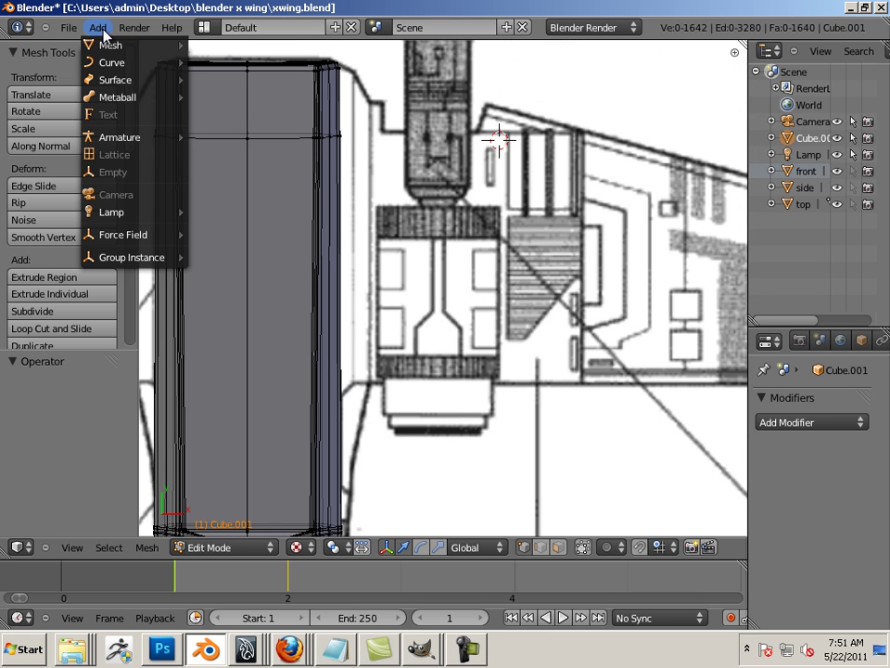
pyautogui.moveTo(111, 45)
pyautogui.click(223, 61)
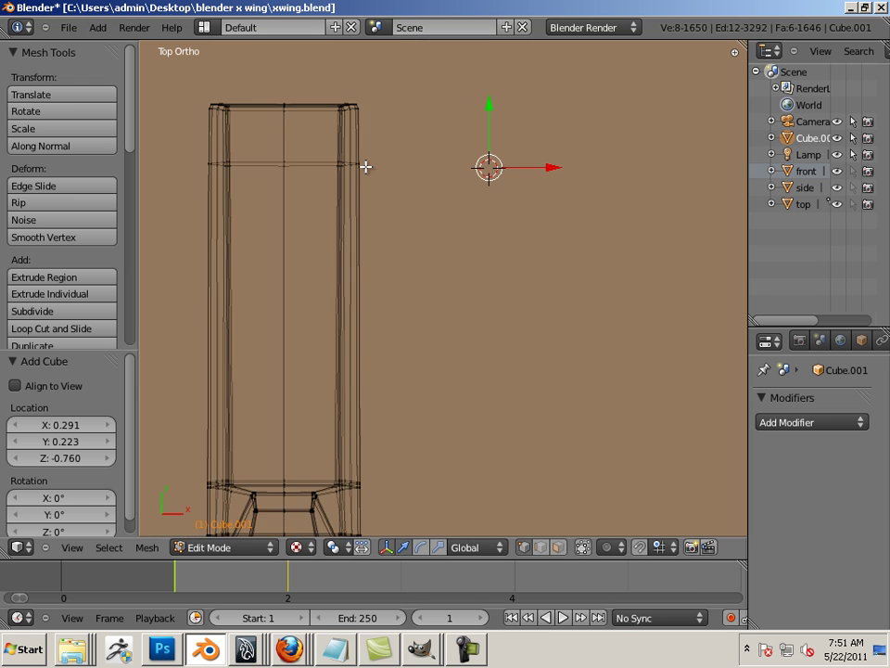
pyautogui.scroll(-3, 343, 187)
pyautogui.hotkey('ctrl', 'alt', 's')
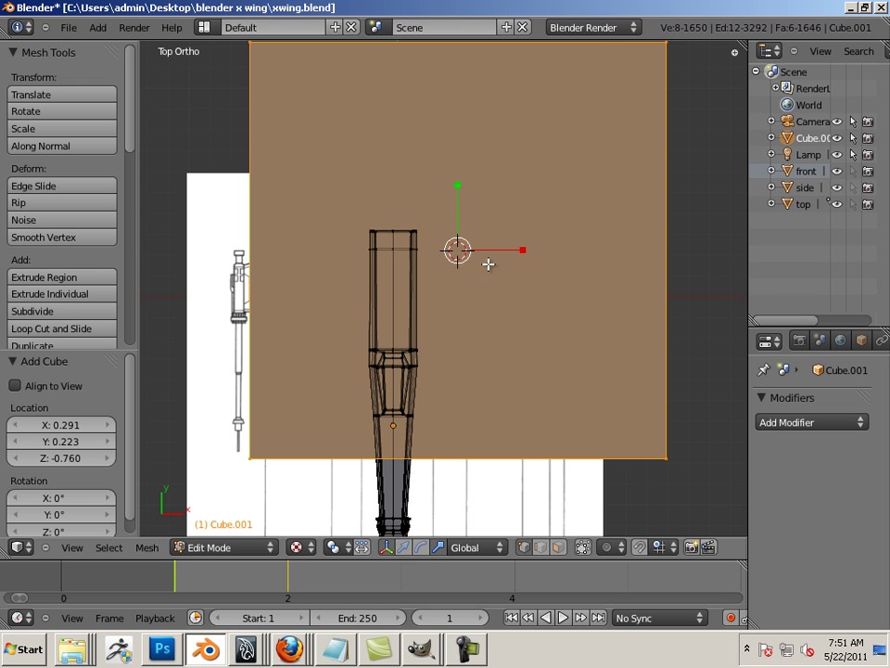
pyautogui.moveTo(469, 259); pyautogui.dragTo(461, 251)
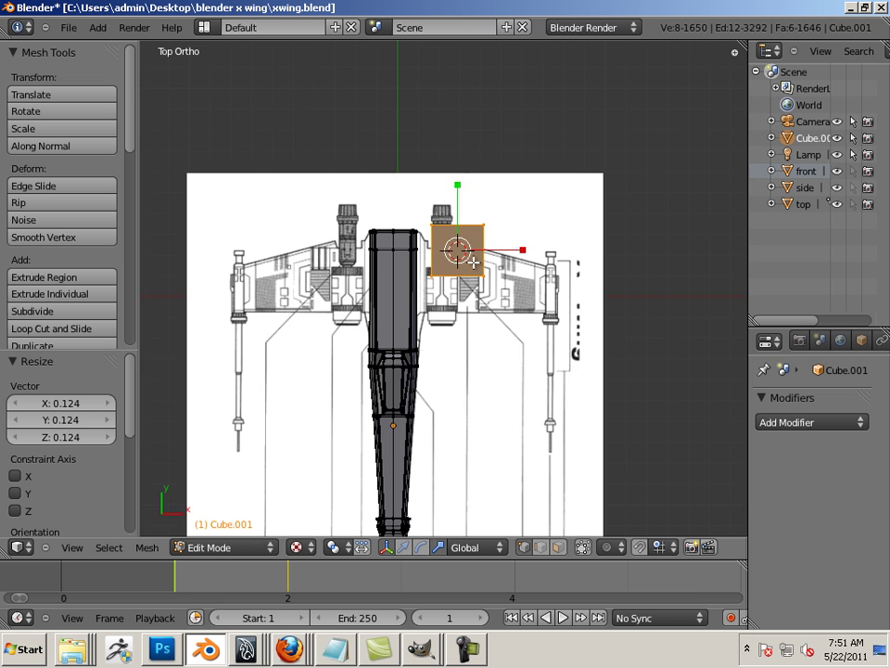
pyautogui.scroll(4, 473, 263)
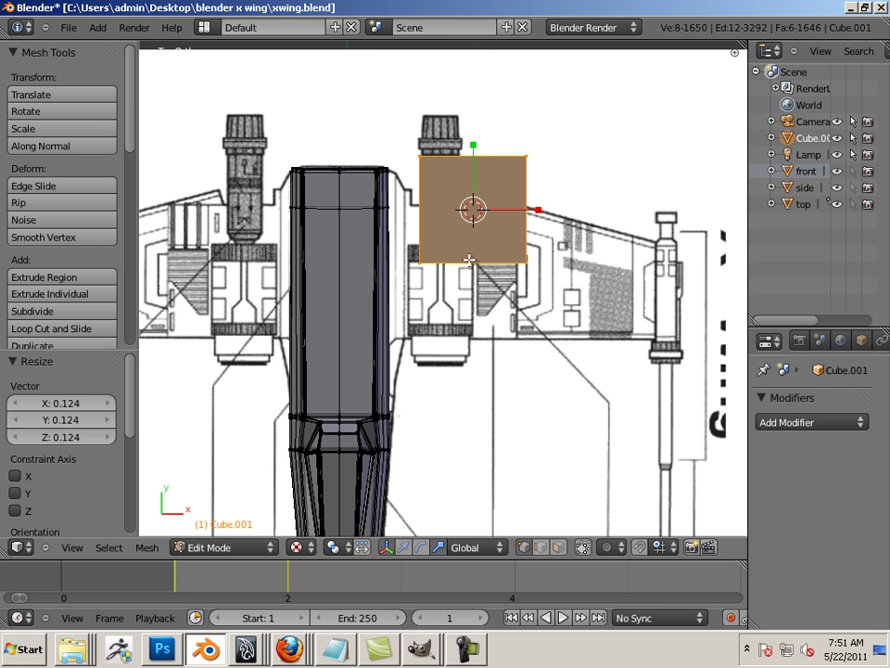
# - Flip between frames 1 and 2 to compare the cube with the blueprint
pyautogui.press('Right')
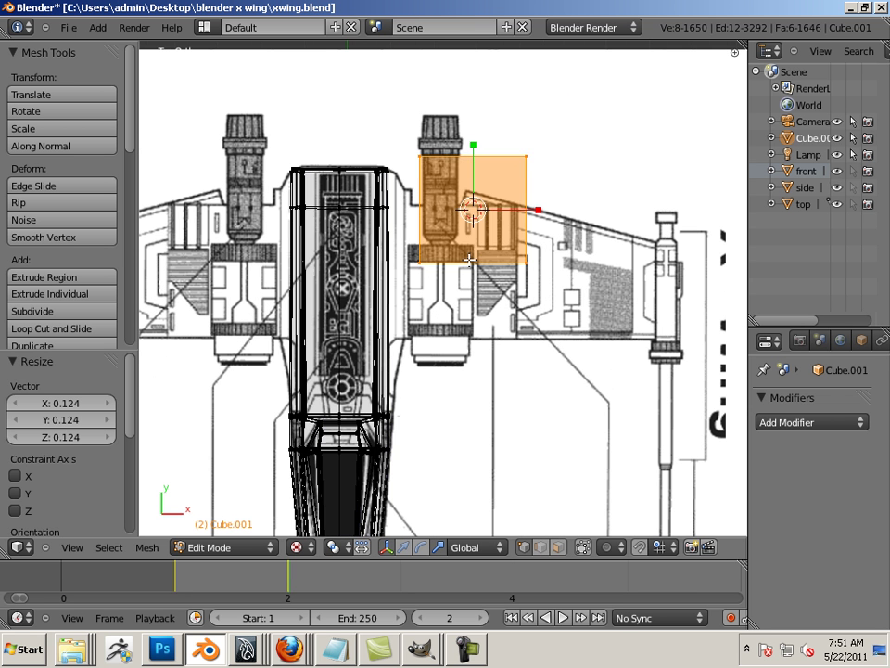
pyautogui.press('Left')
pyautogui.press('Right')
pyautogui.press('Left')
pyautogui.press('Right')
pyautogui.press('Left')
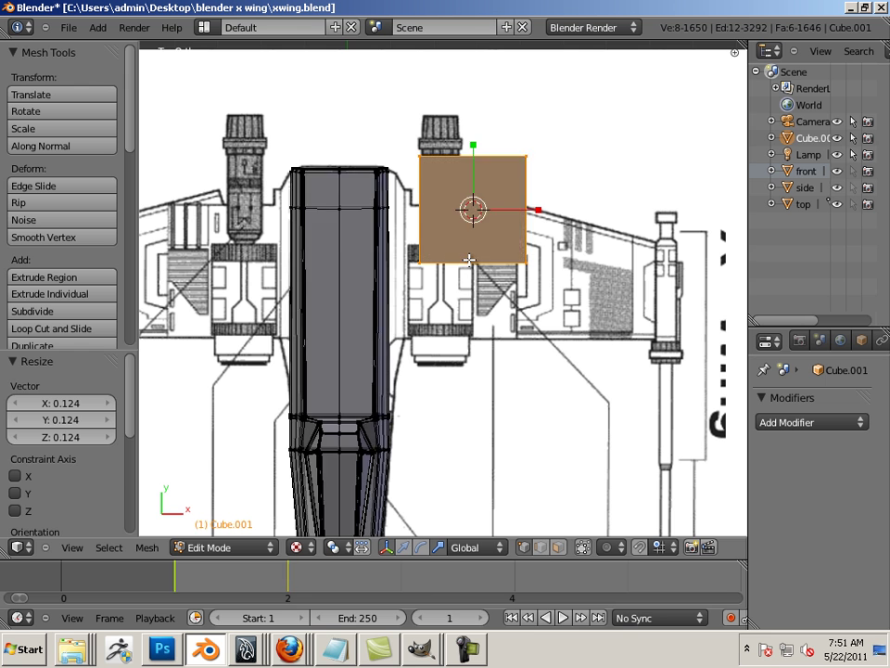
pyautogui.press('Right')
pyautogui.press('Left')
pyautogui.press('Right')
pyautogui.press('Left')
pyautogui.press('Right')
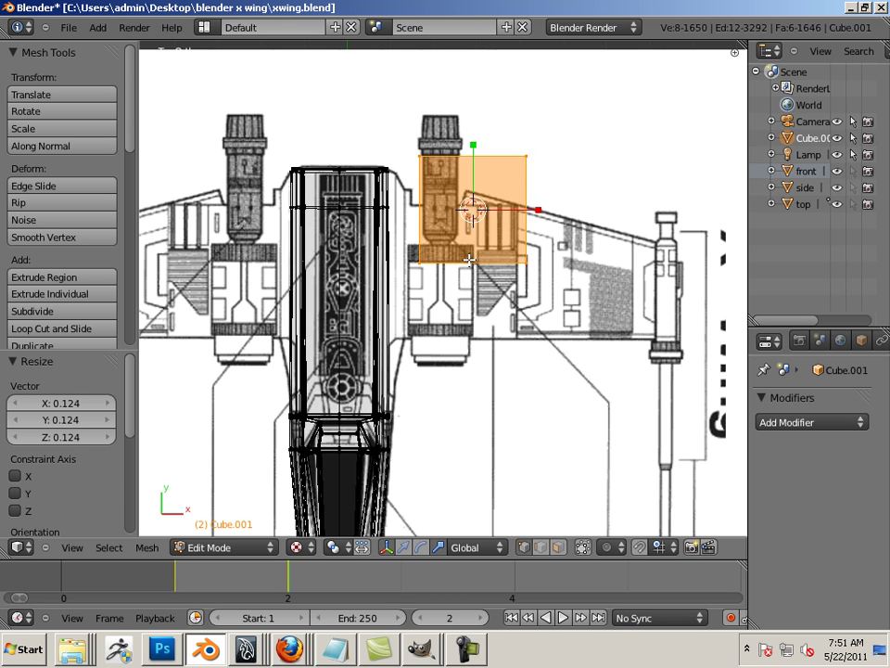
pyautogui.press('Left')
pyautogui.press('Right')
# - Raise the cube 0.651 along Z beside the fuselage and centre the view on it
pyautogui.keyDown('shift'); pyautogui.scroll(3, 471, 260); pyautogui.keyUp('shift')
pyautogui.moveTo(478, 269); pyautogui.dragTo(508, 247, button='middle')
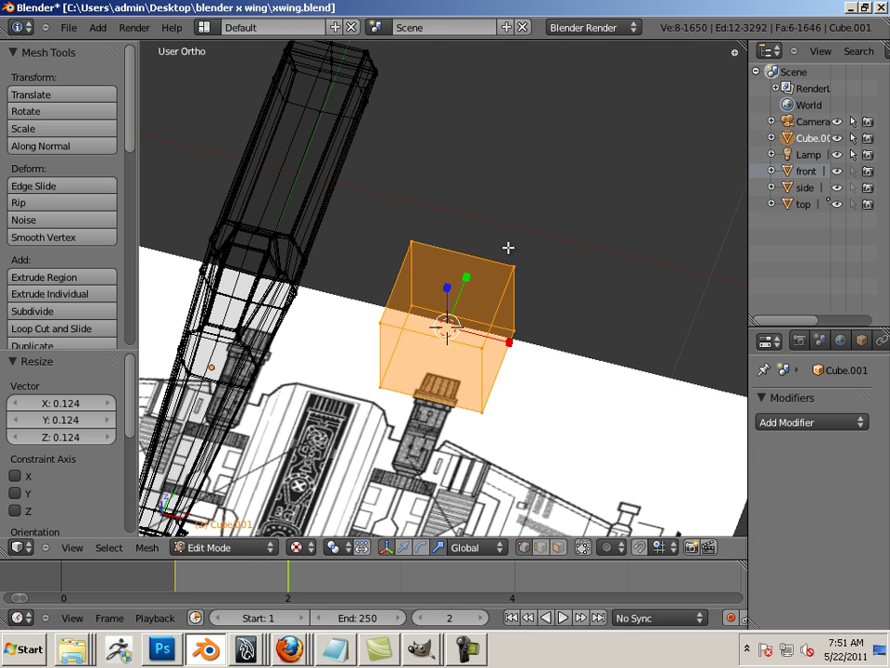
pyautogui.press('s')
pyautogui.click(452, 311)
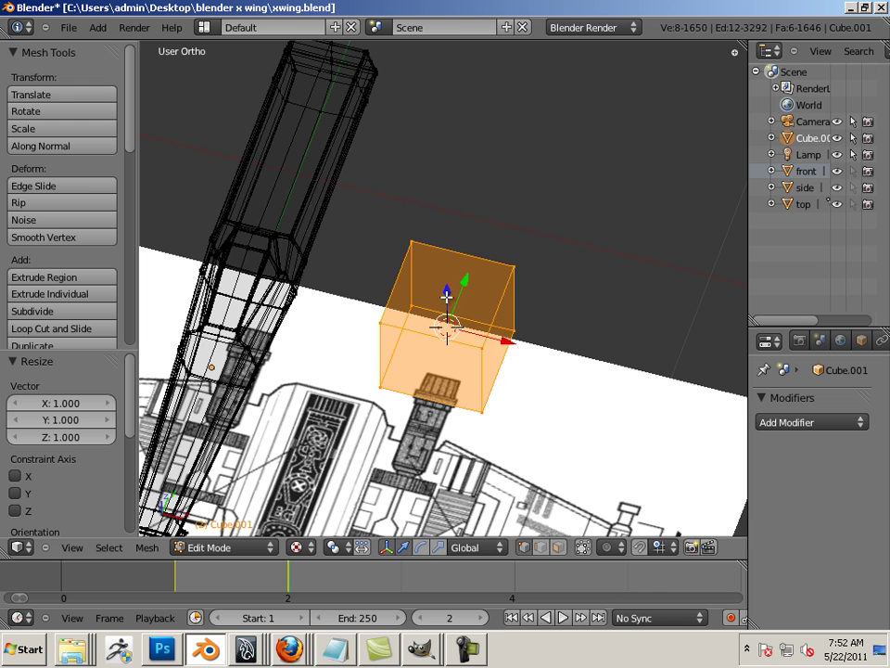
pyautogui.moveTo(447, 298); pyautogui.dragTo(456, 133)
pyautogui.press('KP_Decimal')
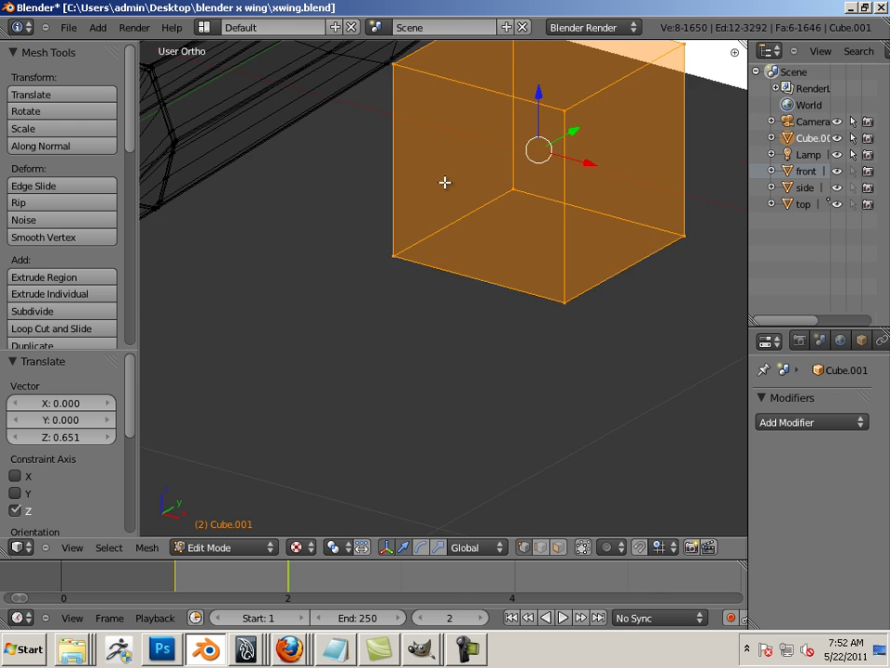
pyautogui.scroll(-6, 430, 287)
pyautogui.scroll(4, 463, 447)
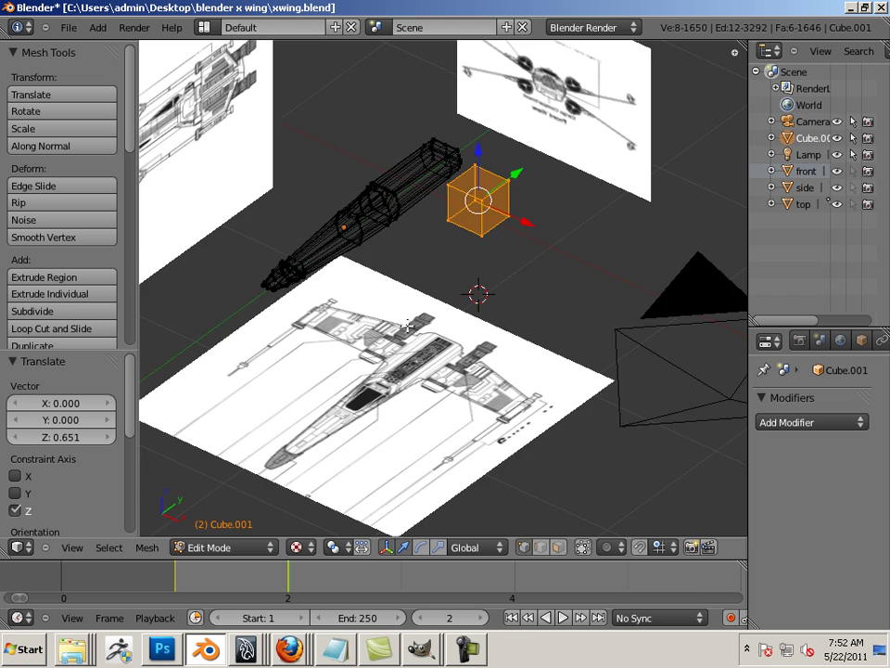
pyautogui.moveTo(348, 334); pyautogui.dragTo(463, 201, button='middle')
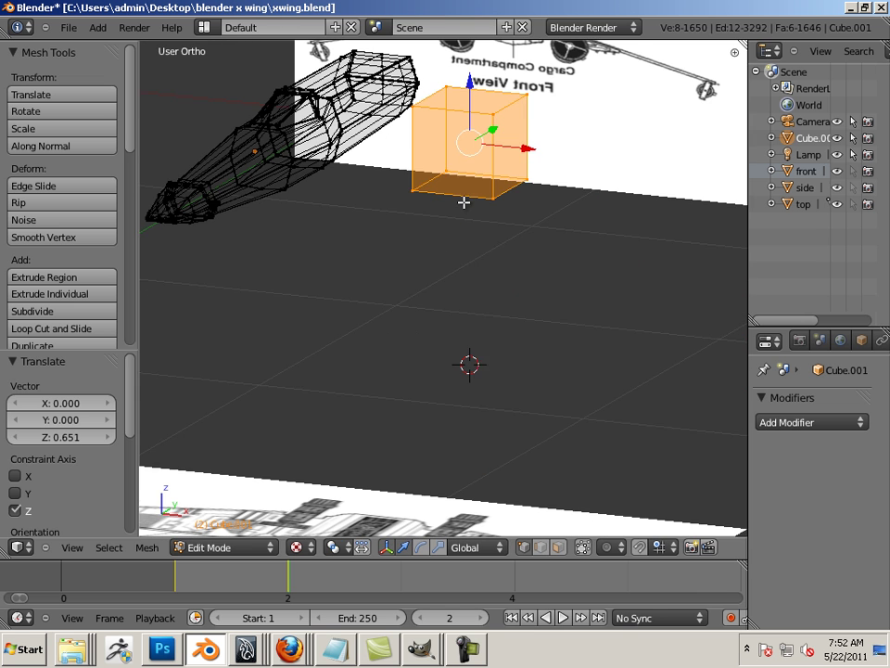
# - In face select mode, extrude the cube's right side face outward by 0.145
pyautogui.click(559, 549)
pyautogui.rightClick(464, 184)
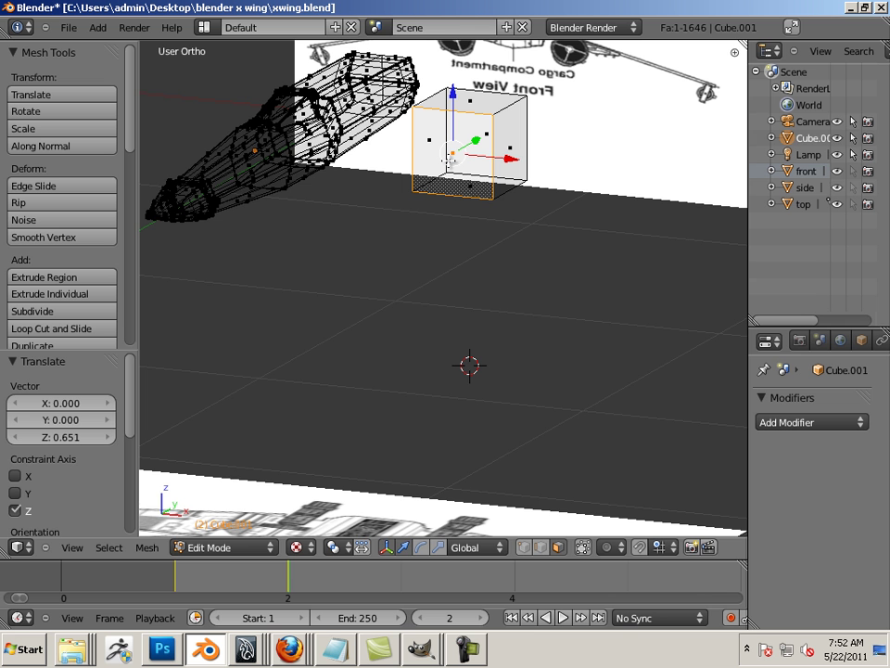
pyautogui.press('e')
pyautogui.rightClick(610, 169)
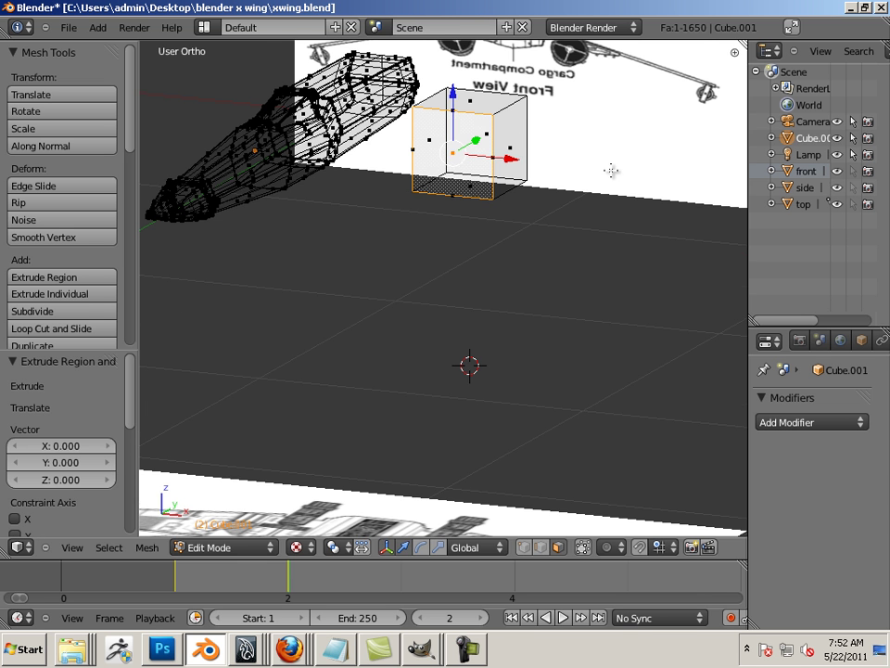
pyautogui.moveTo(610, 169); pyautogui.dragTo(451, 252, button='middle')
pyautogui.rightClick(526, 242)
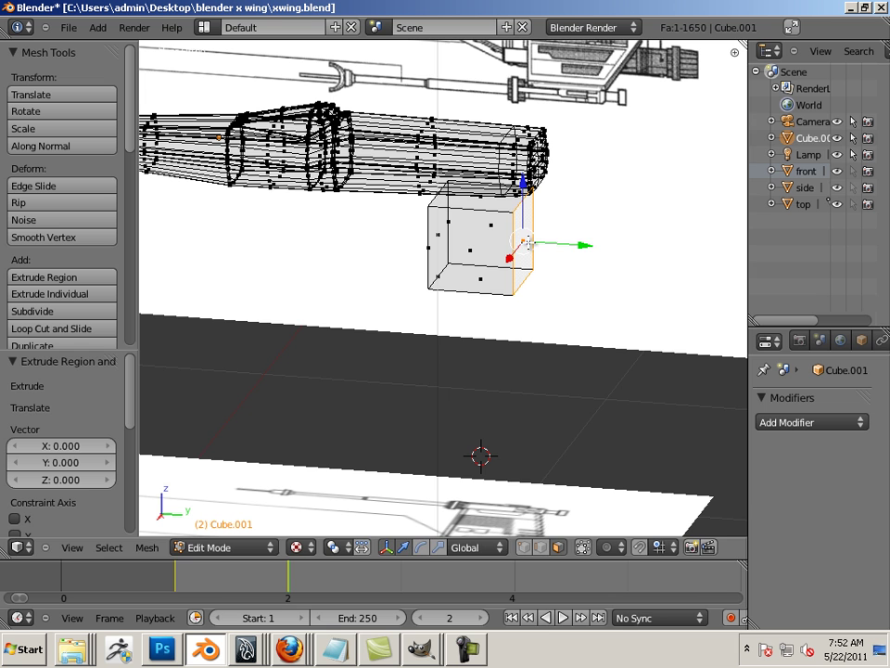
pyautogui.hotkey('ctrl', 'r')
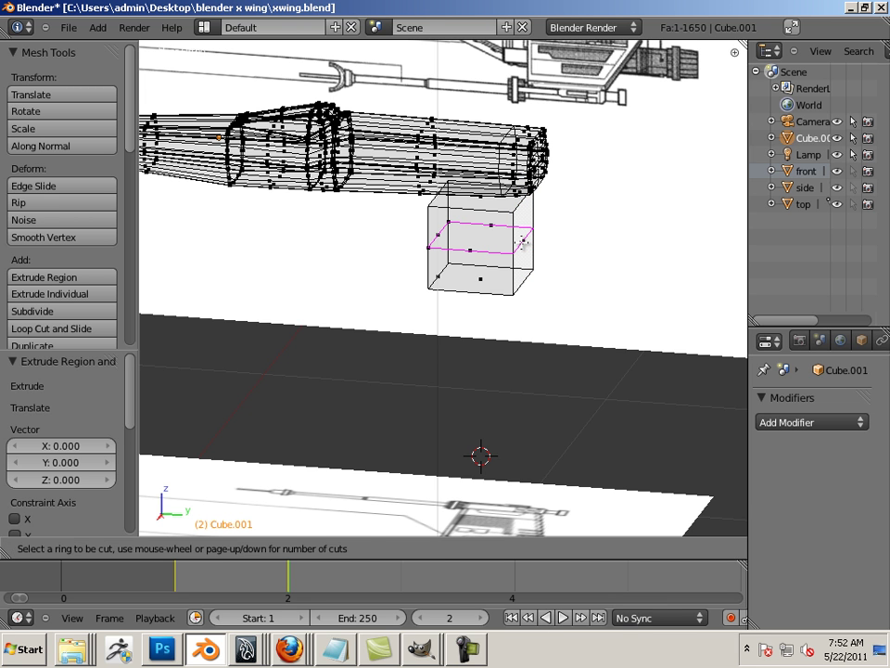
pyautogui.rightClick(520, 243)
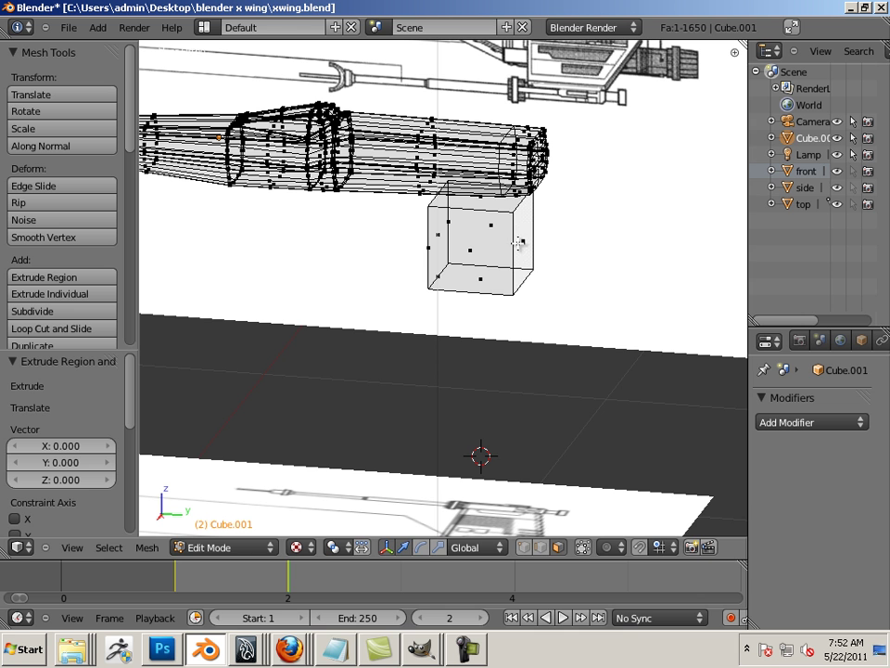
pyautogui.rightClick(520, 243)
pyautogui.press('e')
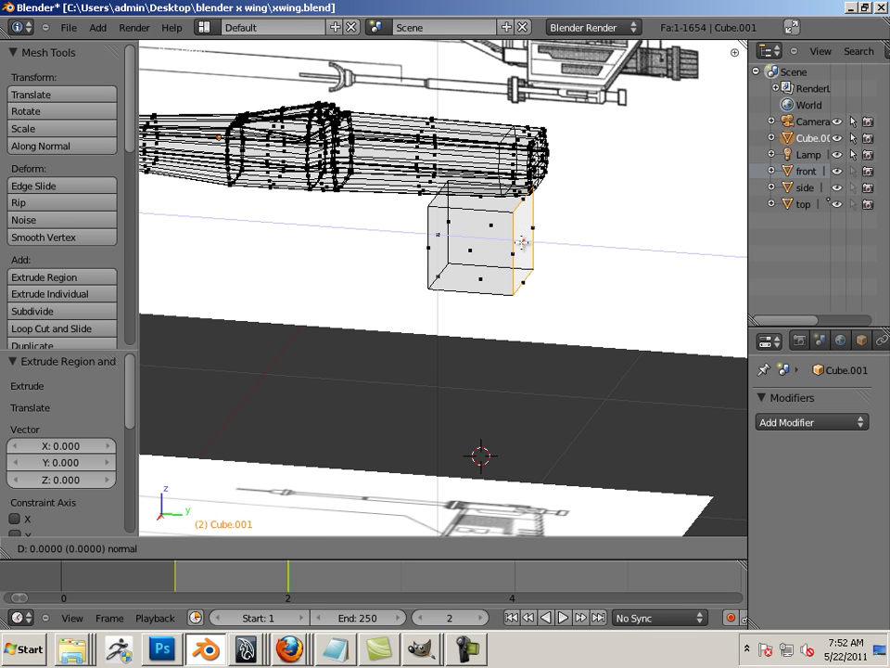
pyautogui.click(564, 308)
pyautogui.moveTo(532, 351); pyautogui.dragTo(478, 286, button='middle')
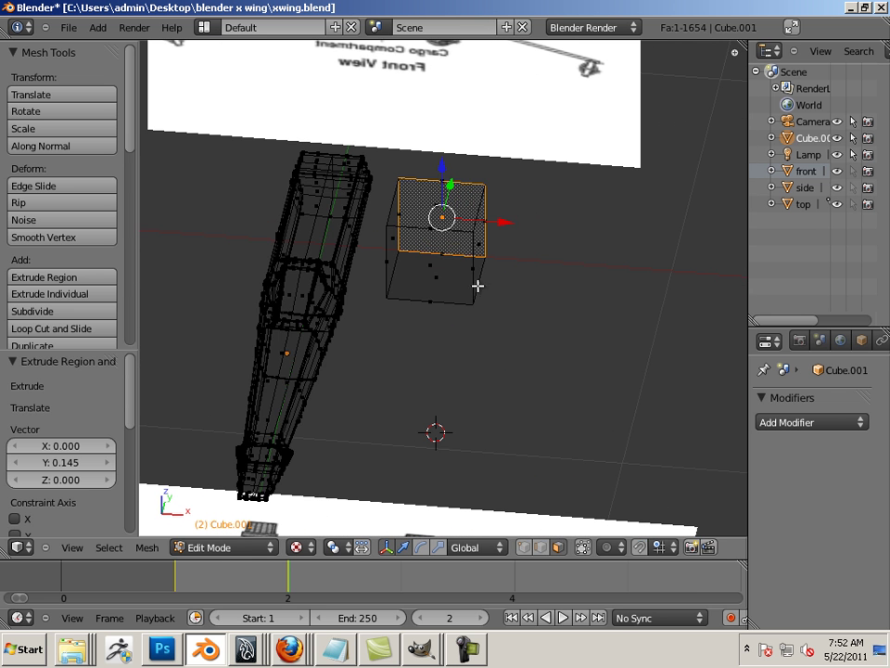
# - In Edit Mode, select the whole engine cube as linked geometry
pyautogui.press('Tab')
pyautogui.press('Tab')
pyautogui.rightClick(474, 247)
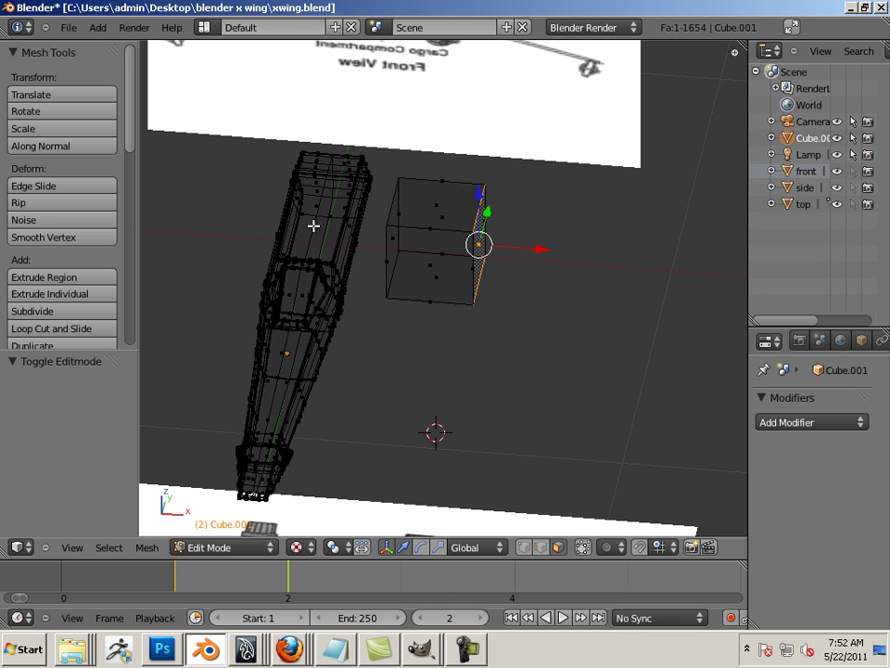
pyautogui.press('a')
pyautogui.press('a')
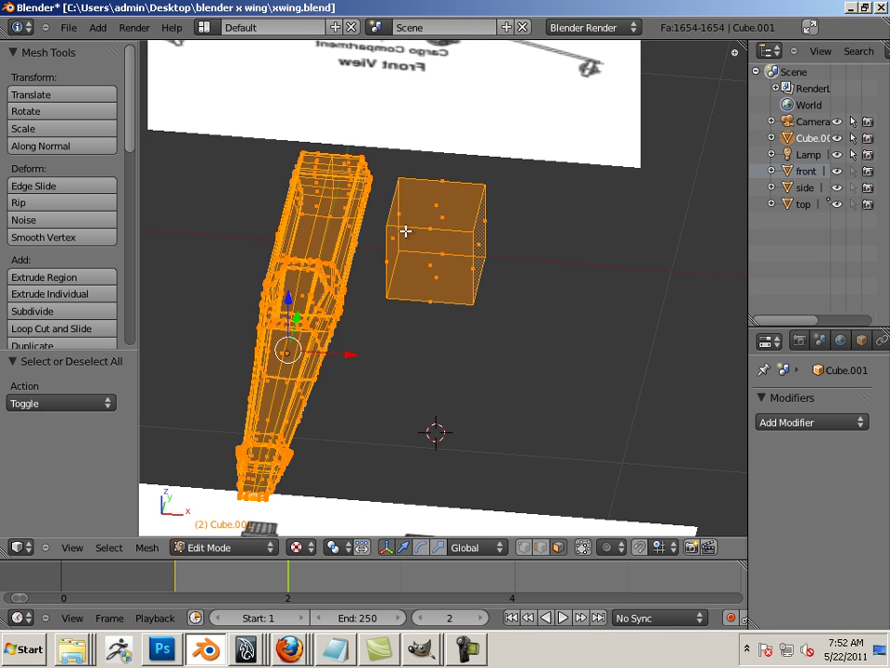
pyautogui.rightClick(471, 299)
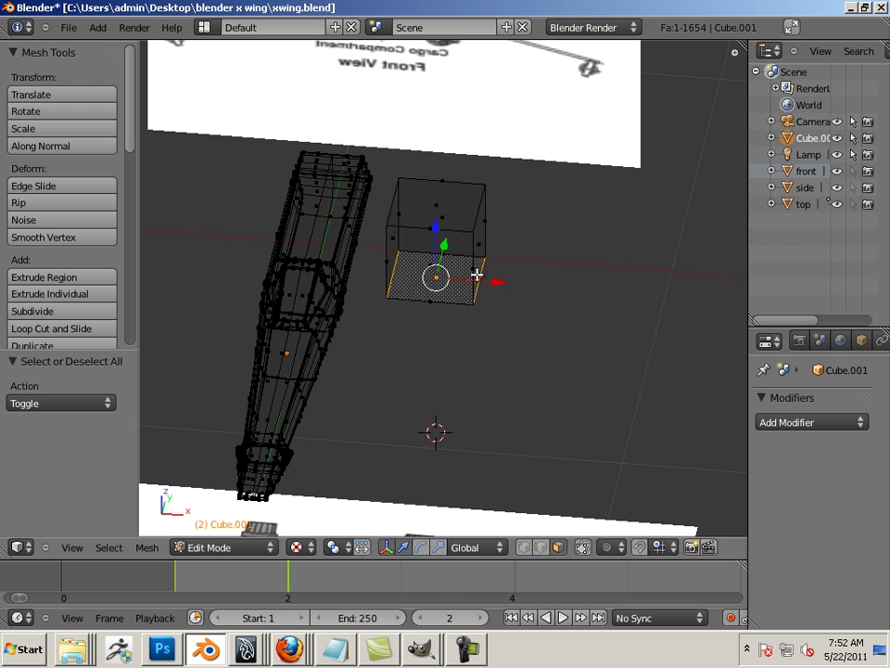
pyautogui.press('l')
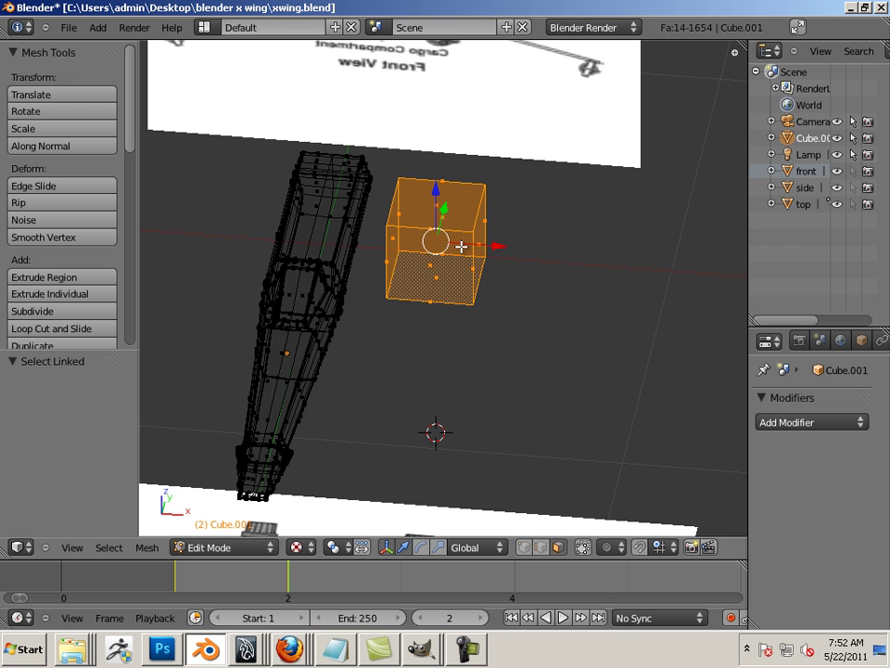
# - Separate the selected cube into its own object and select it in Object Mode
pyautogui.click(146, 547)
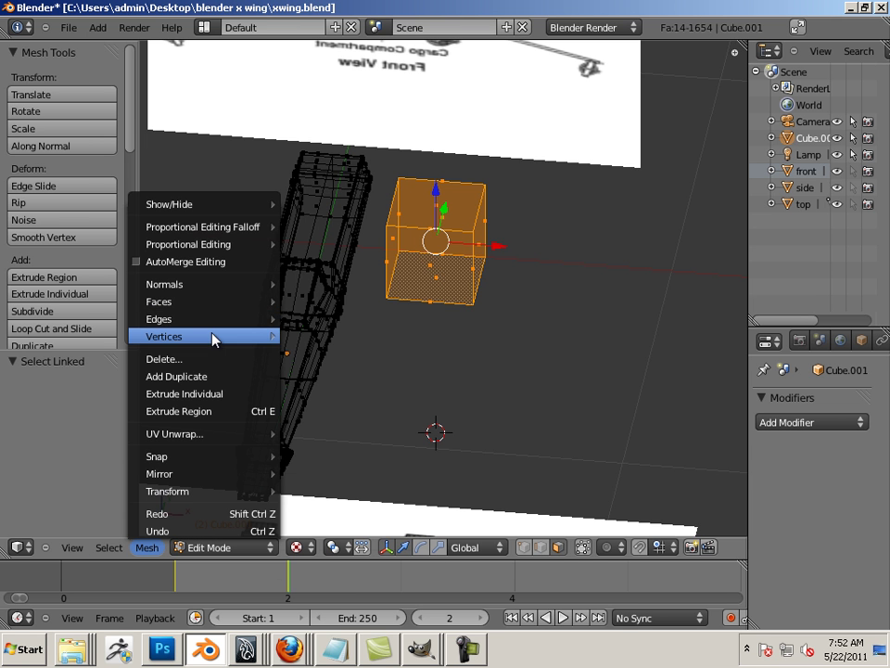
pyautogui.moveTo(213, 337)
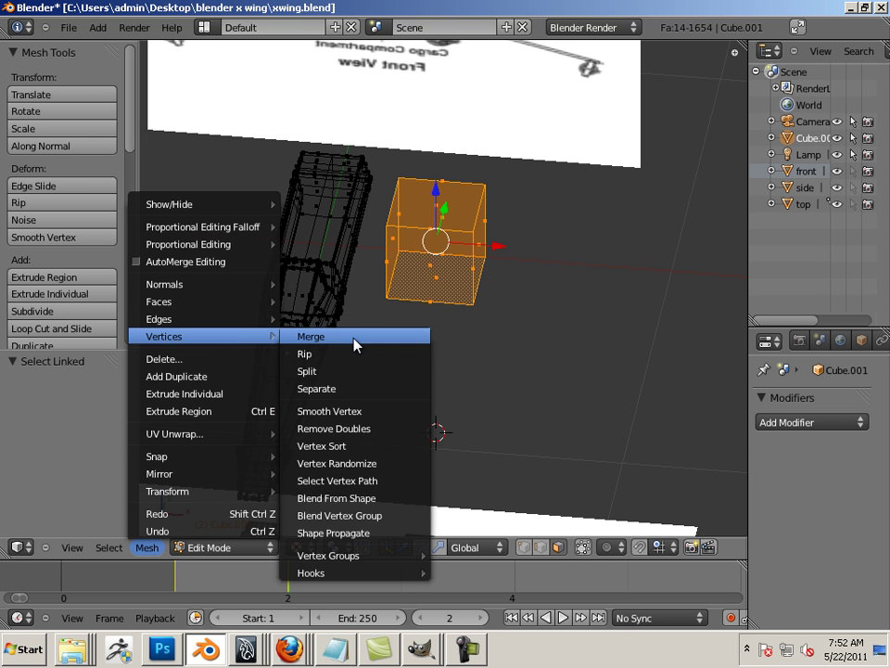
pyautogui.click(357, 390)
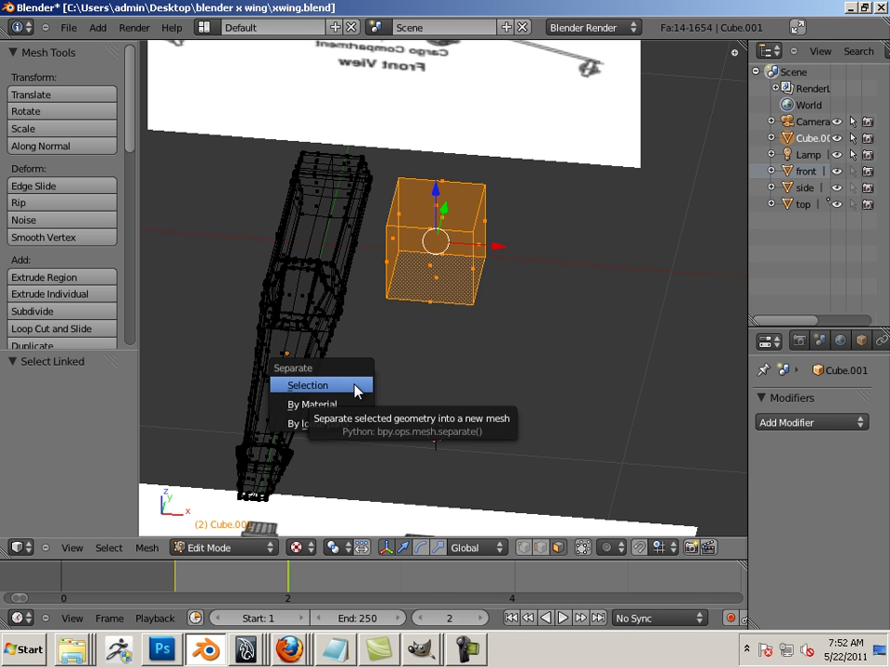
pyautogui.click(354, 386)
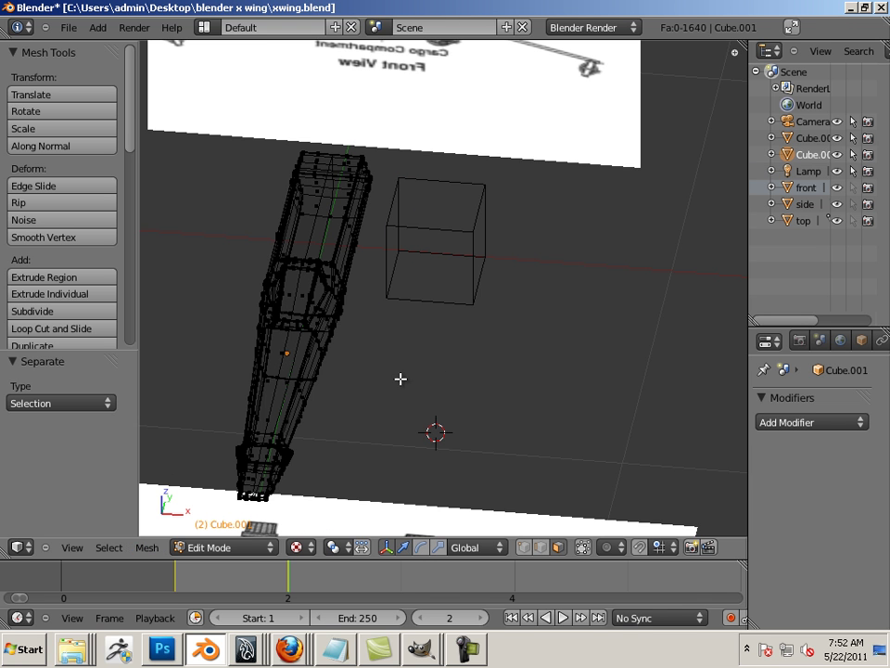
pyautogui.press('Tab')
pyautogui.rightClick(473, 289)
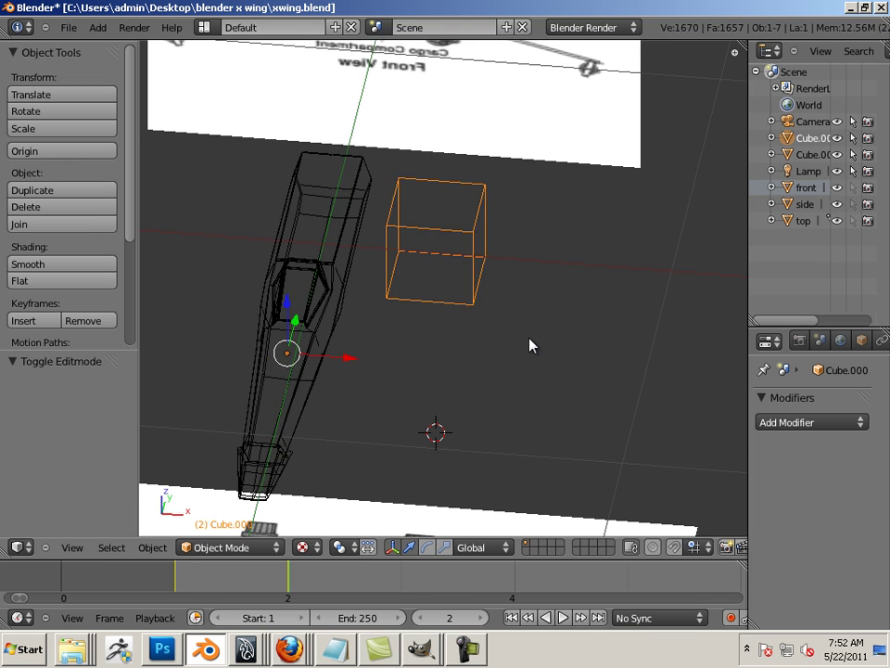
# - Orbit the view and select the separated engine cube rather than the fuselage
pyautogui.moveTo(530, 346); pyautogui.dragTo(445, 347, button='middle')
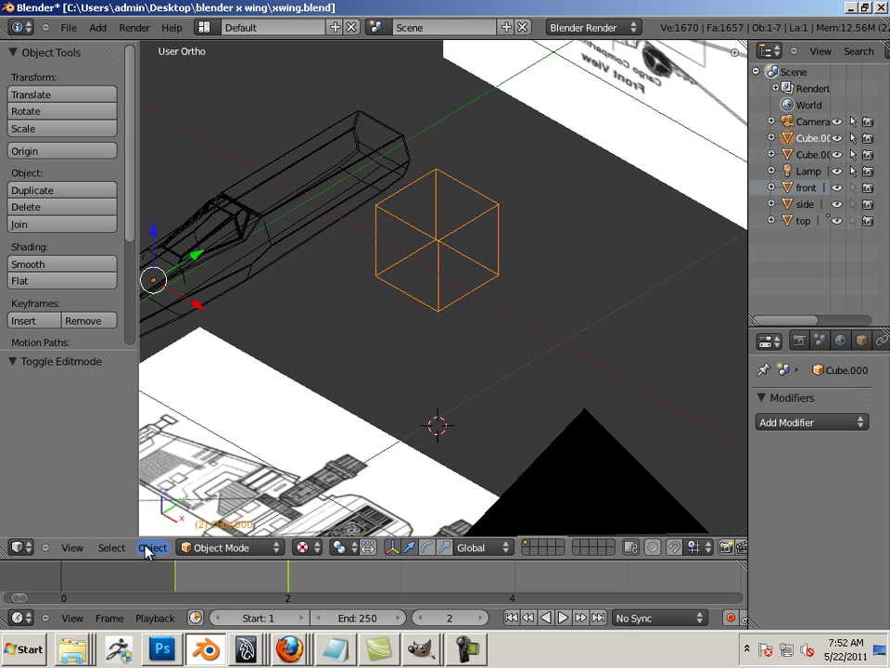
pyautogui.rightClick(340, 256)
pyautogui.rightClick(360, 247)
pyautogui.rightClick(378, 261)
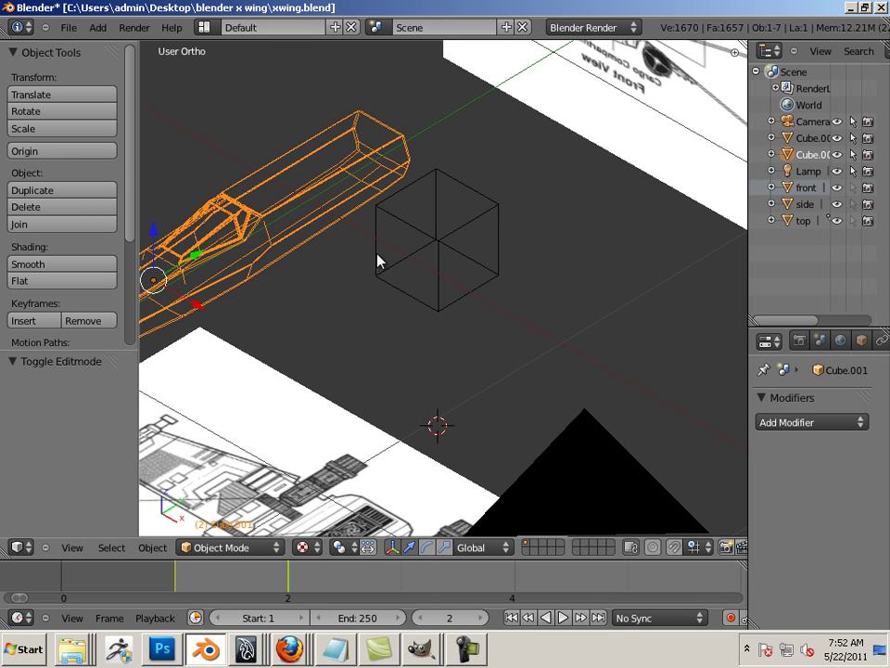
pyautogui.rightClick(384, 266)
pyautogui.rightClick(297, 233)
pyautogui.rightClick(429, 298)
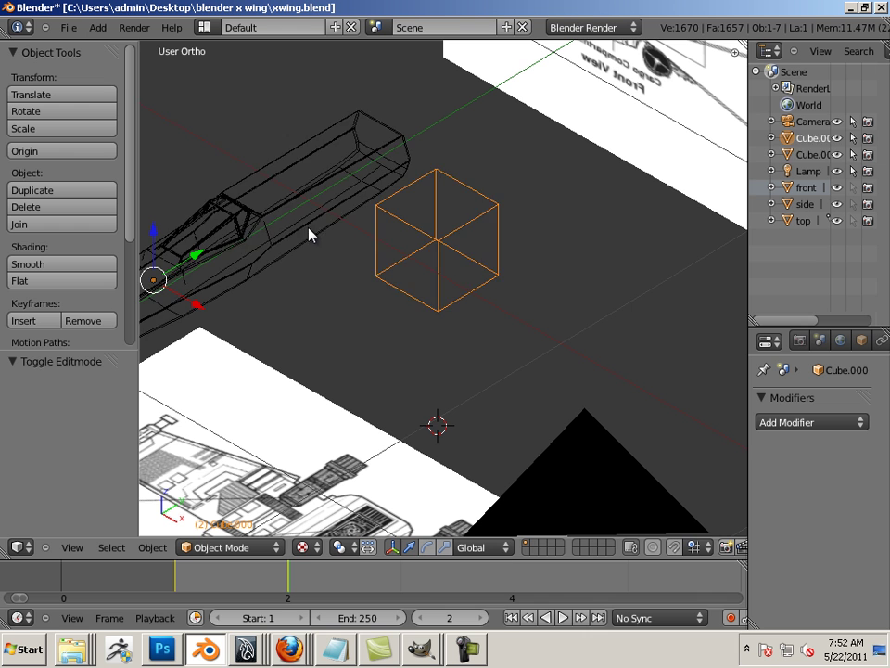
pyautogui.rightClick(311, 235)
pyautogui.rightClick(407, 299)
# - Set the cube's origin to geometry via Object > Transform > Origin to Geometry
pyautogui.click(147, 551)
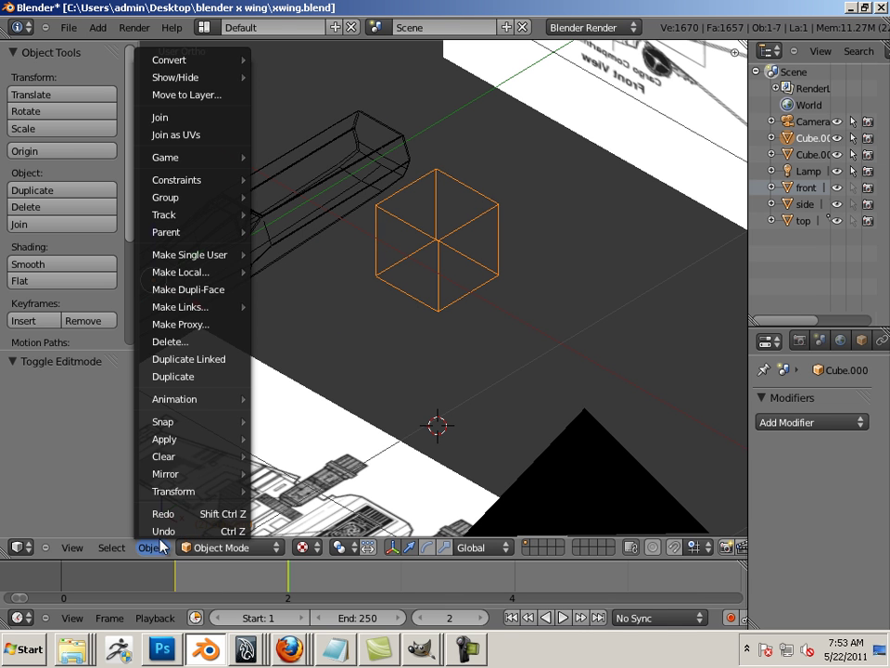
pyautogui.moveTo(190, 490)
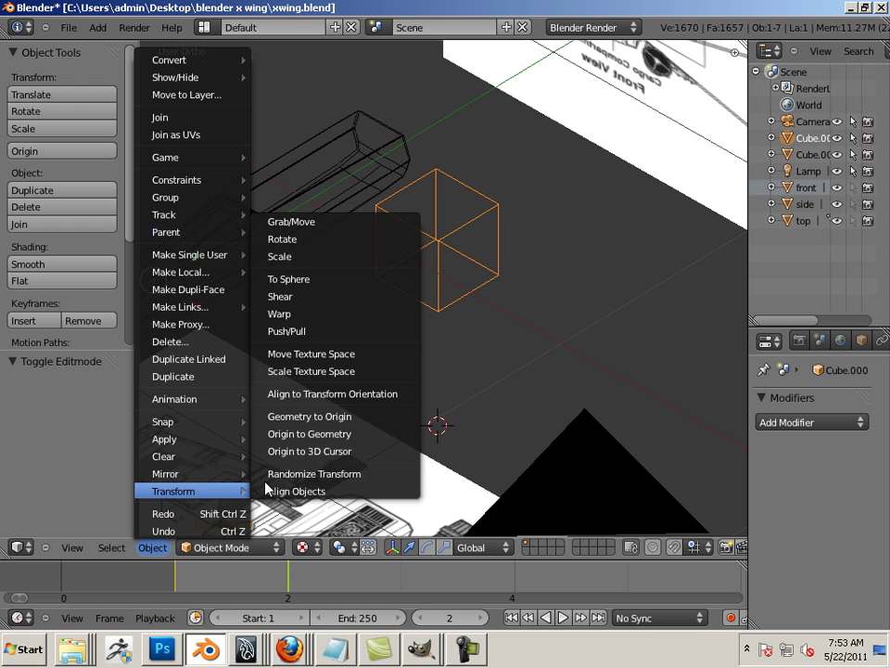
pyautogui.click(311, 433)
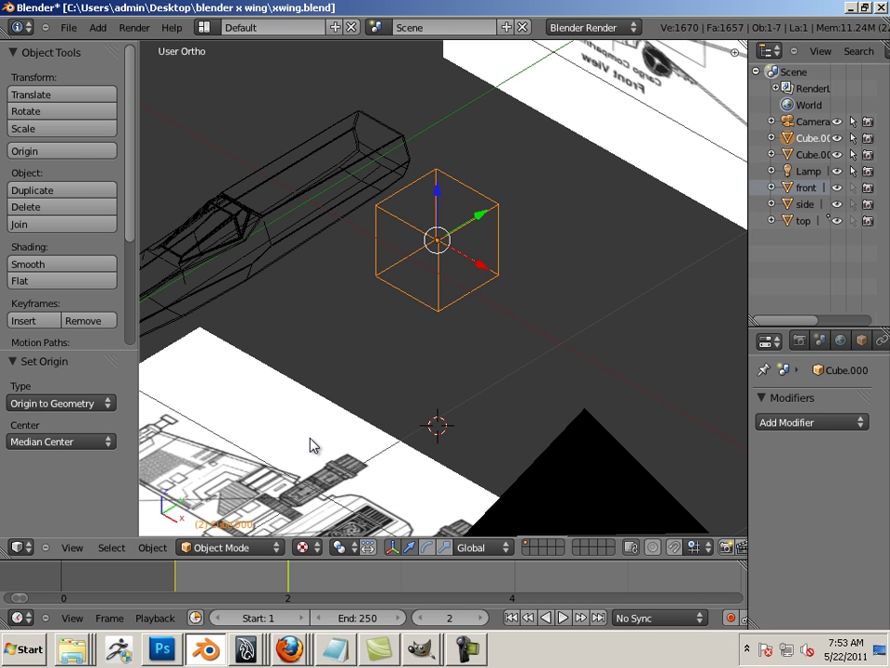
# - Add a Multiresolution modifier to the cube, subdivide it once and apply it
pyautogui.click(818, 422)
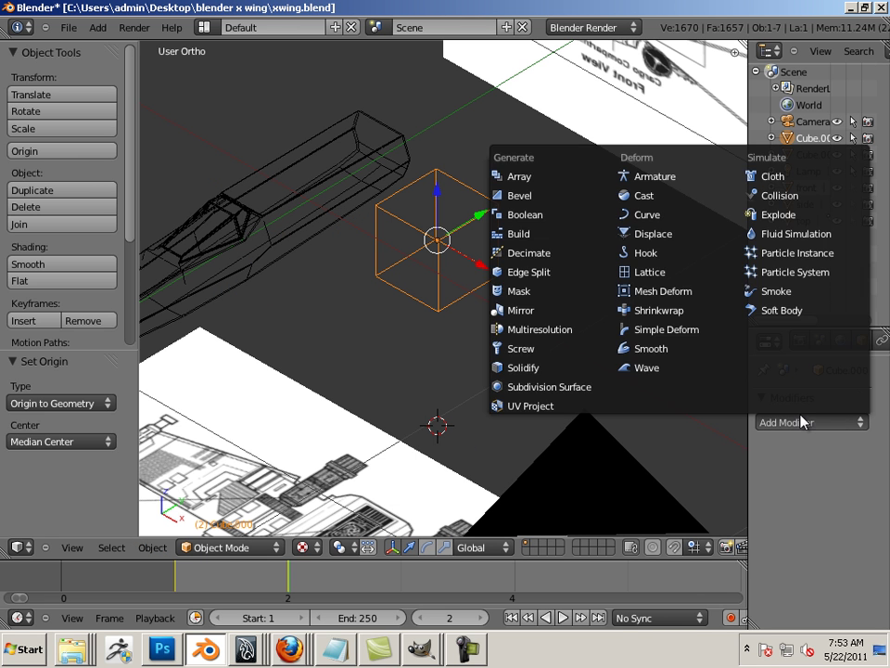
pyautogui.click(584, 333)
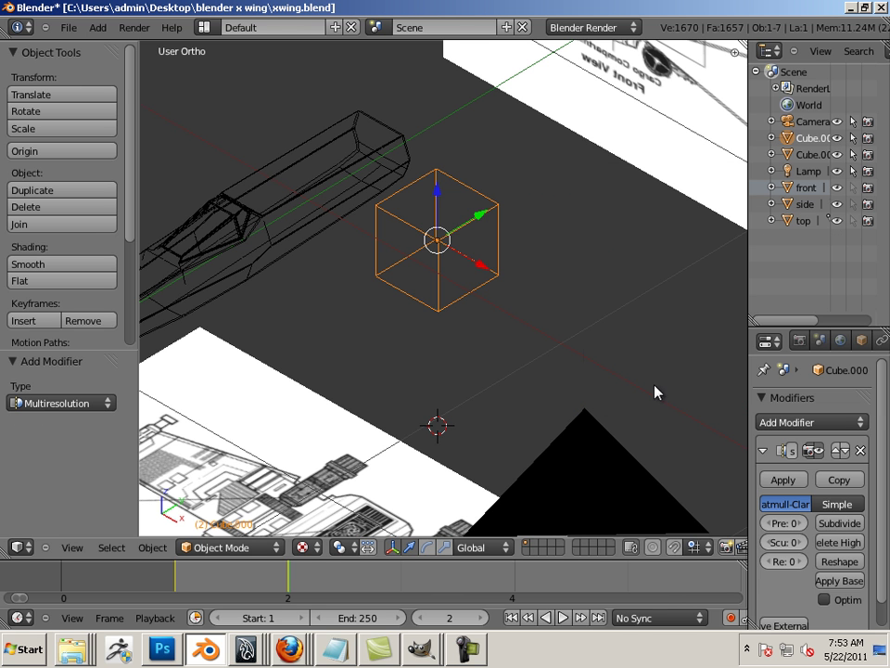
pyautogui.click(821, 523)
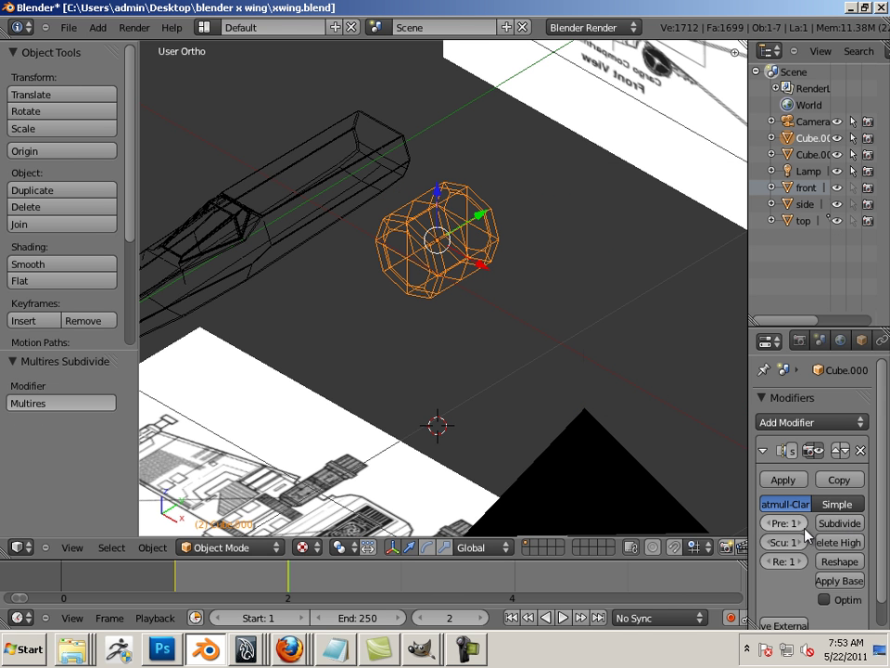
pyautogui.click(783, 480)
# - Reselect the rounded cube and zoom in from top view over the right engine
pyautogui.moveTo(663, 449); pyautogui.dragTo(503, 322, button='middle')
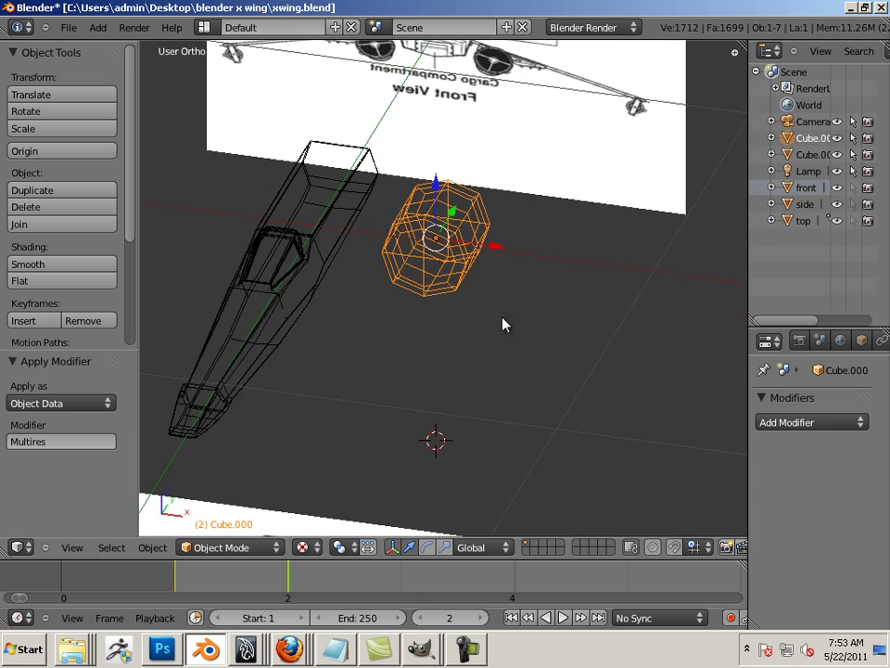
pyautogui.rightClick(308, 254)
pyautogui.rightClick(449, 252)
pyautogui.rightClick(305, 249)
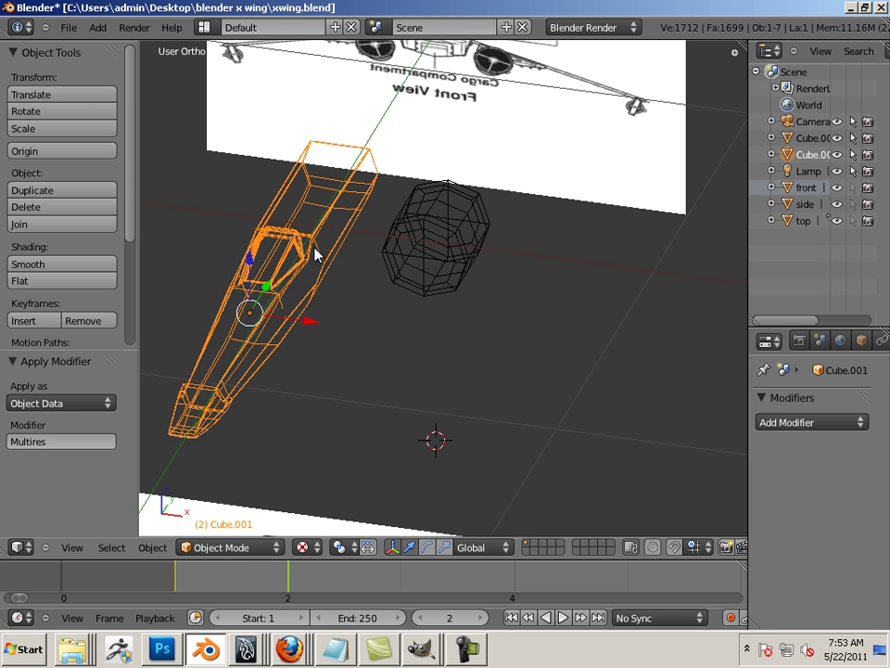
pyautogui.rightClick(436, 257)
pyautogui.scroll(-5, 537, 318)
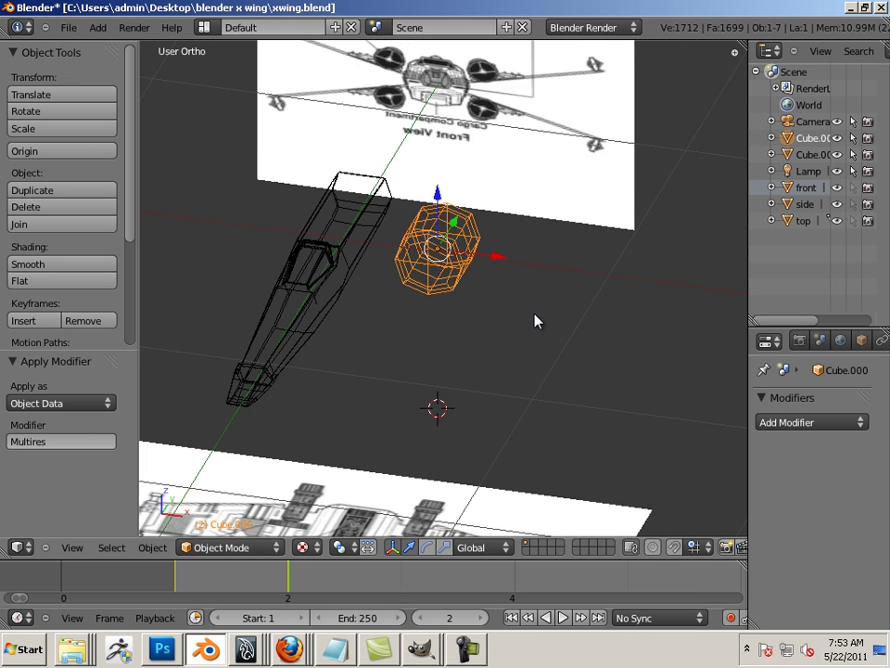
pyautogui.press('KP_7')
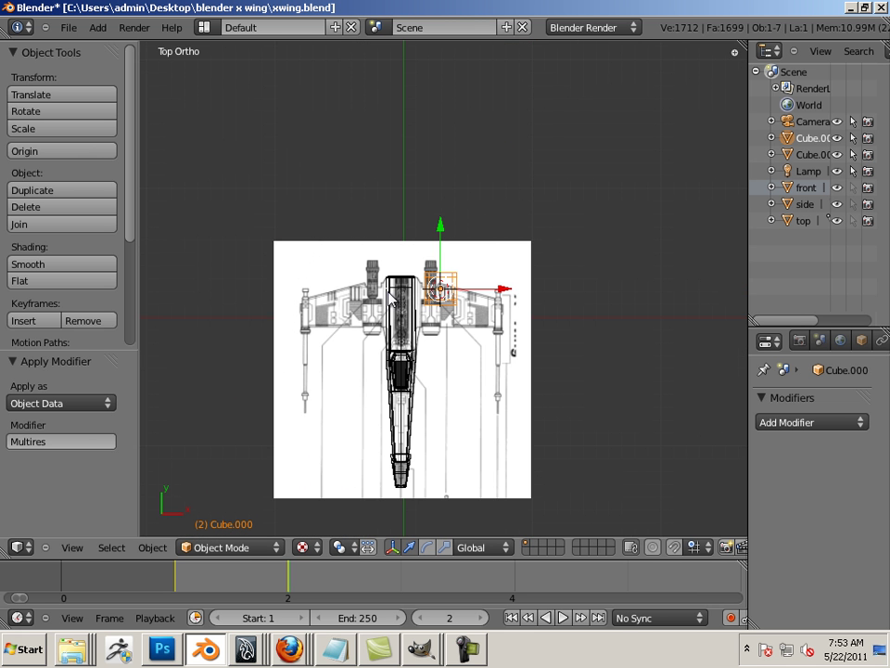
pyautogui.scroll(7, 382, 273)
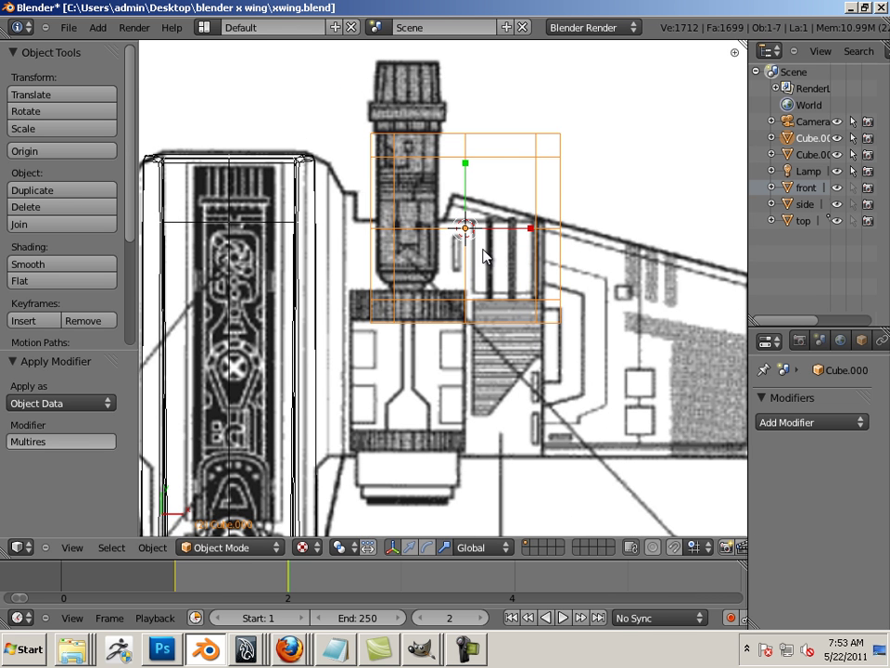
# - Scale the rounded cube to 0.567 and move it over the engine housing
pyautogui.press('s')
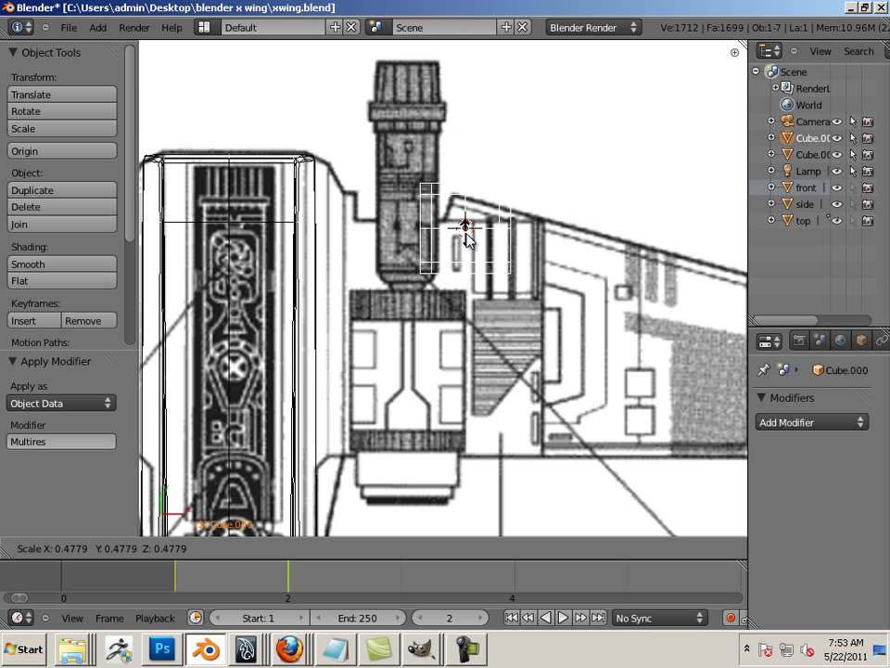
pyautogui.click(471, 241)
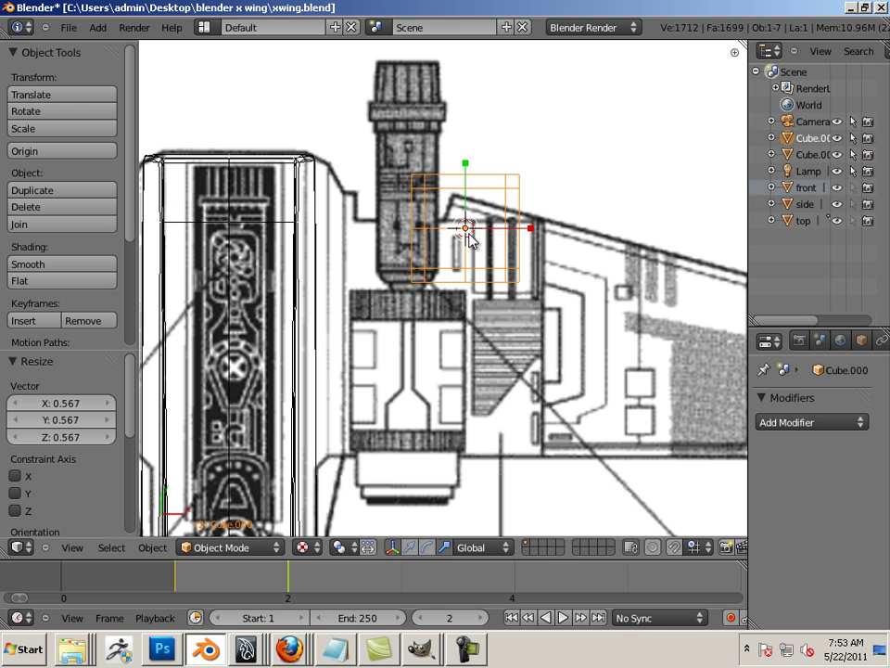
pyautogui.press('g')
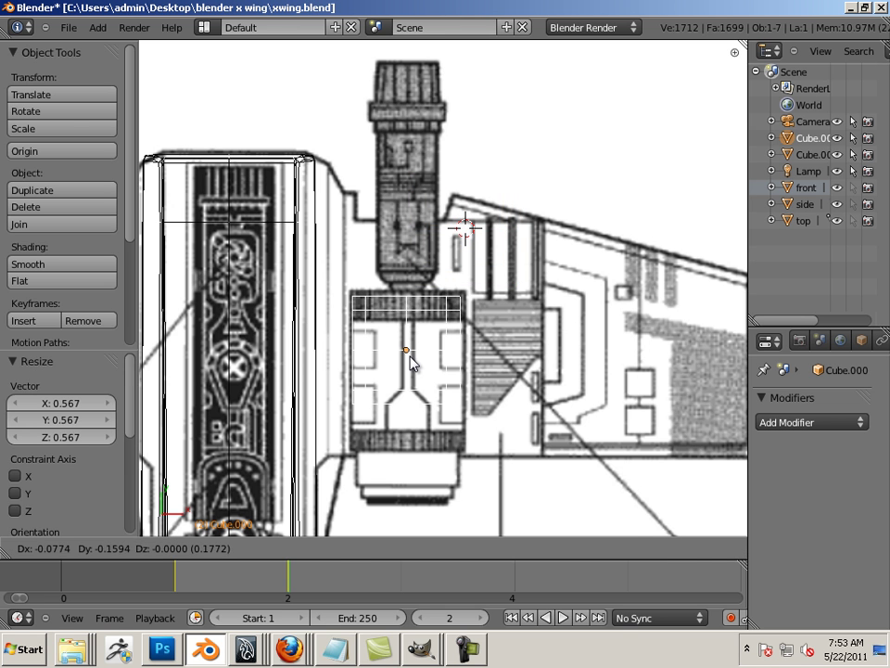
pyautogui.click(414, 368)
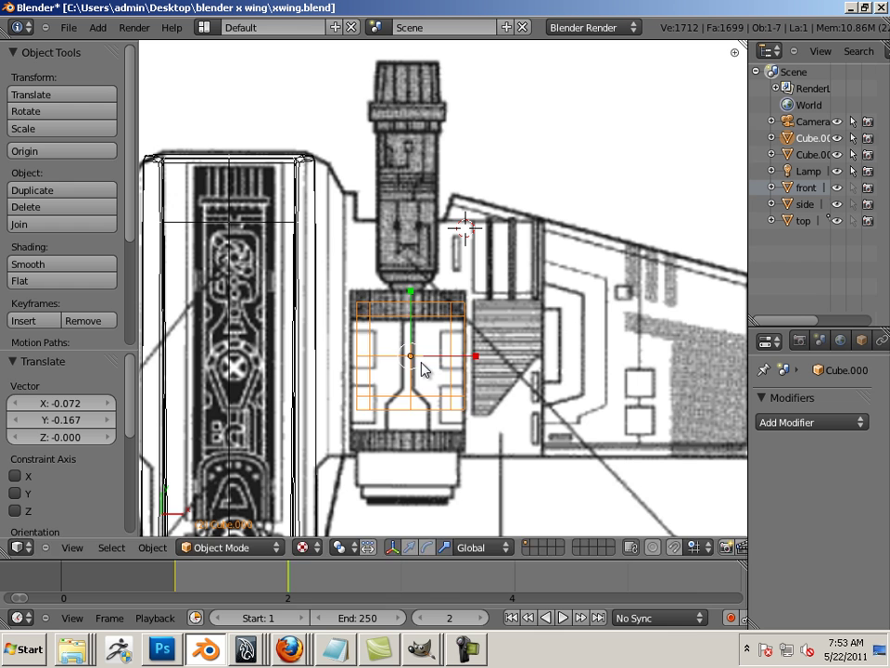
# - Enlarge the engine to 1.070, shift it slightly along X and nudge it -0.020 along Y
pyautogui.press('s')
pyautogui.click(426, 368)
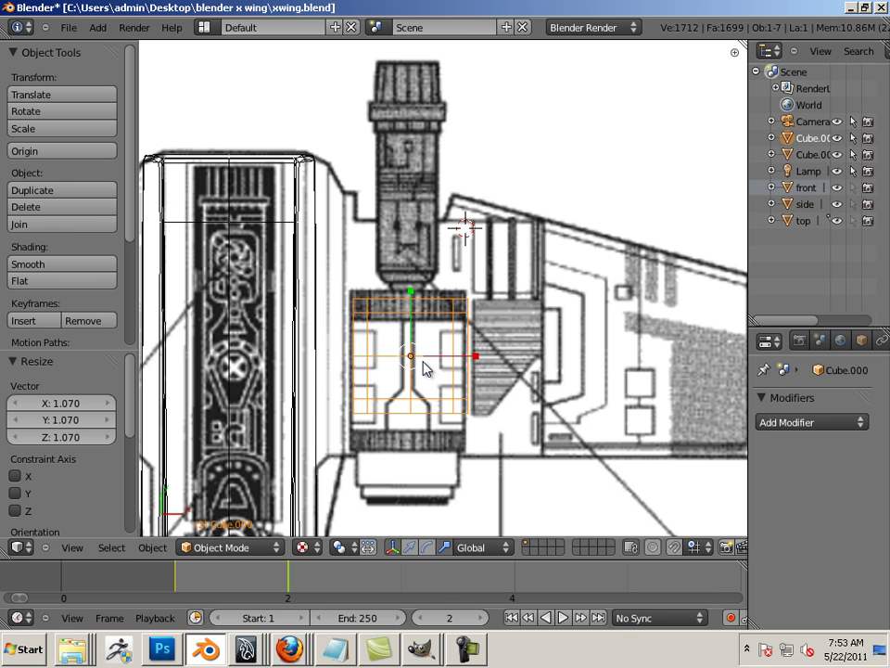
pyautogui.press('g')
pyautogui.press('x')
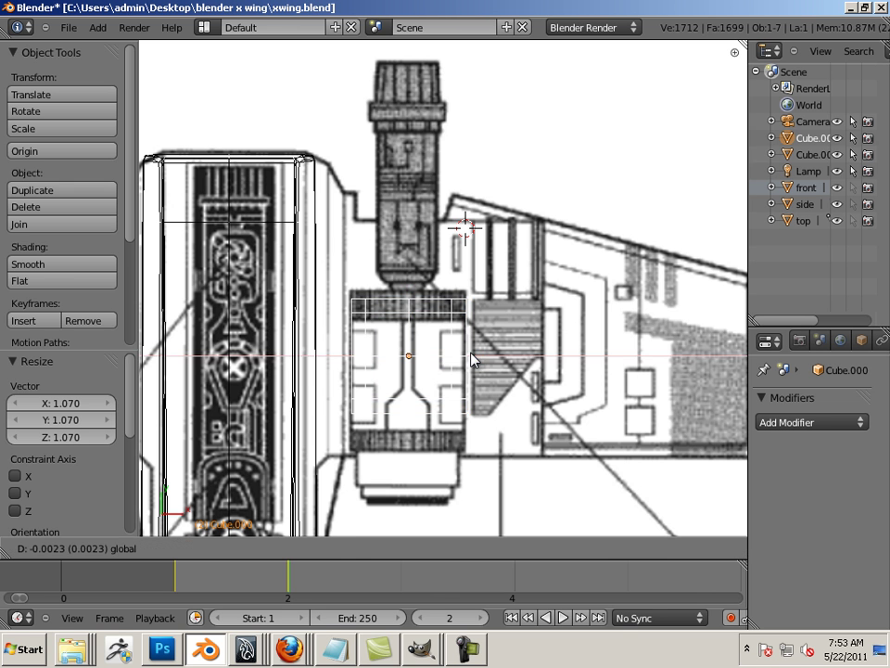
pyautogui.click(470, 358)
pyautogui.moveTo(408, 304); pyautogui.dragTo(411, 319)
pyautogui.moveTo(503, 488); pyautogui.dragTo(520, 393, button='middle')
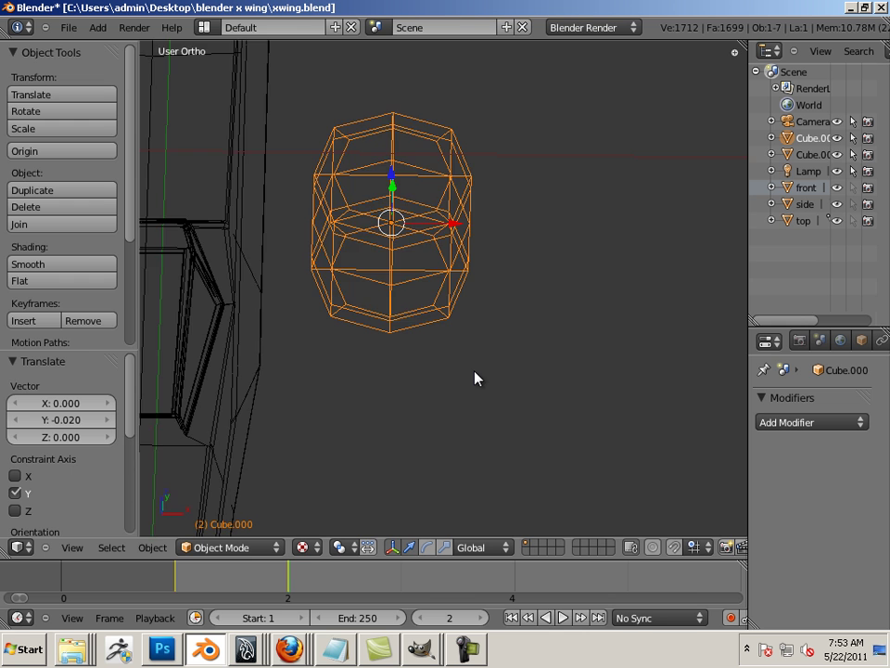
# - Switch the engine to solid shading in Edit Mode, hide the manipulator, and limit selection to visible faces
pyautogui.press('z')
pyautogui.press('Left')
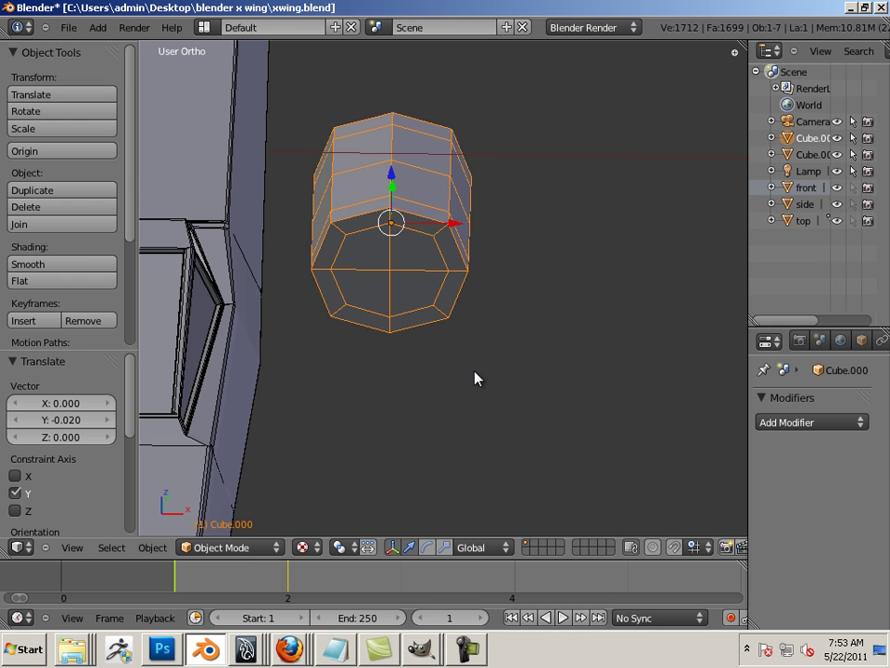
pyautogui.press('Tab')
pyautogui.rightClick(451, 298)
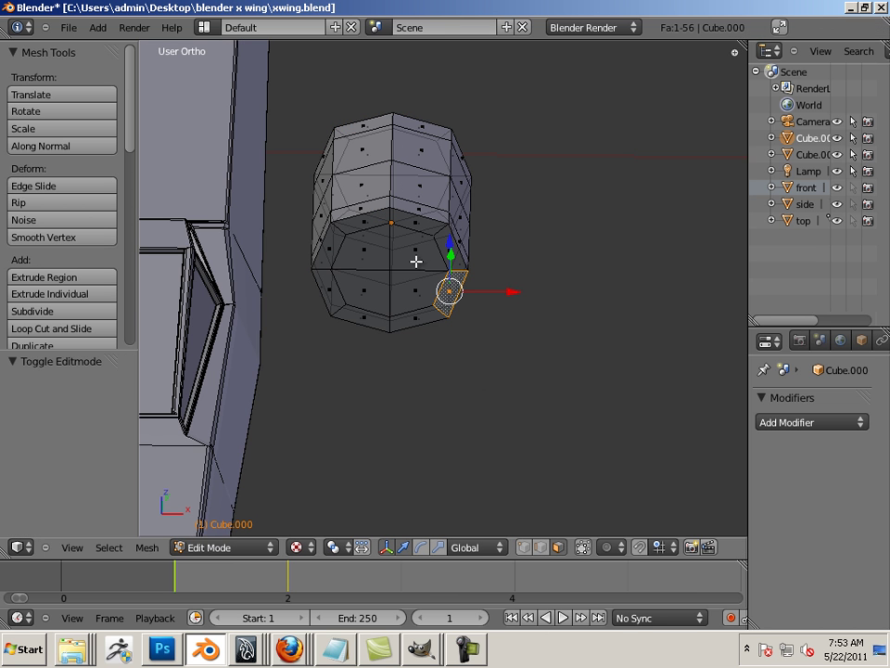
pyautogui.click(387, 548)
pyautogui.scroll(2, 491, 266)
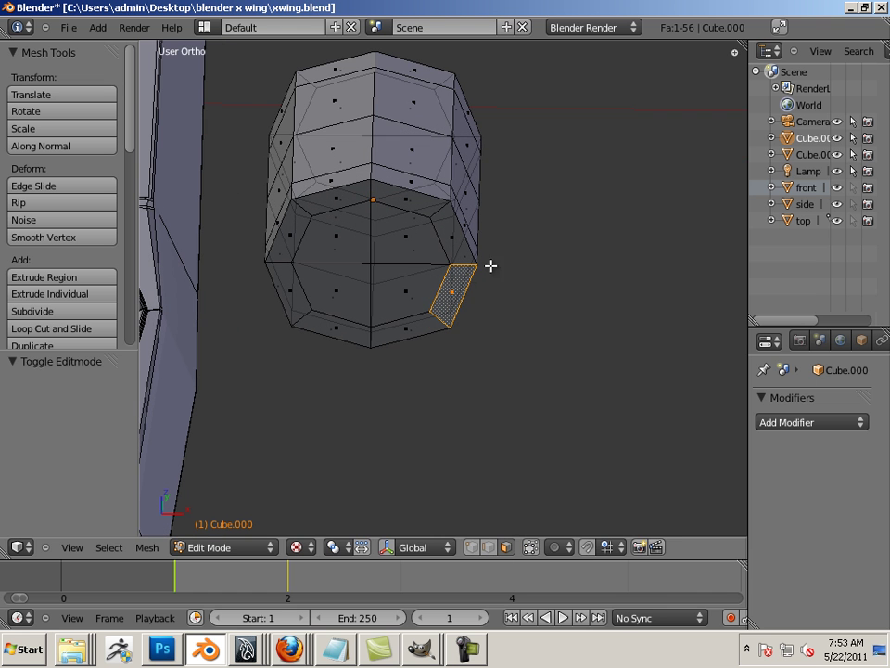
pyautogui.click(530, 549)
# - Add the remaining lower-end faces to the selection until all twelve are selected
pyautogui.keyDown('shift'); pyautogui.rightClick(456, 254); pyautogui.keyUp('shift')
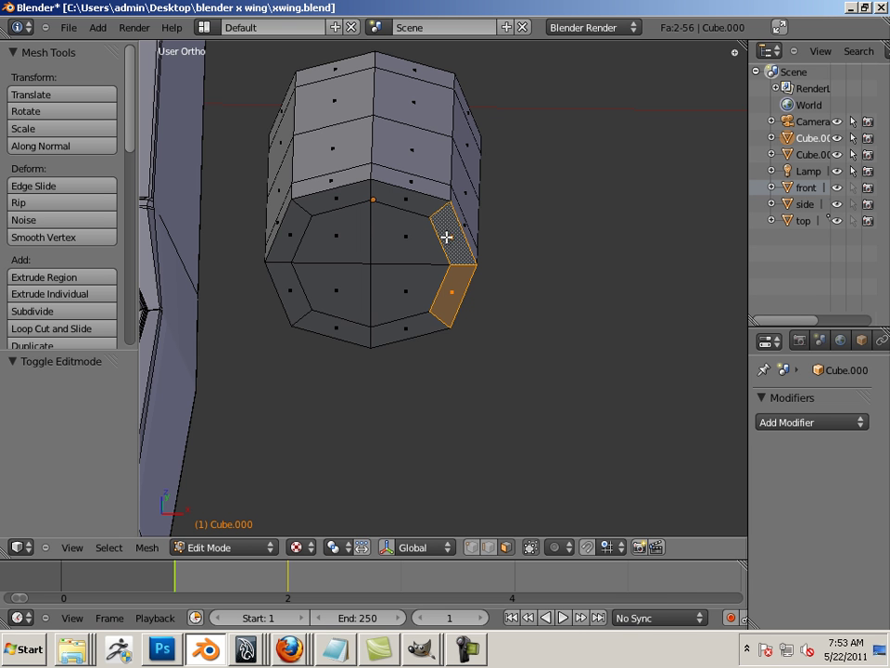
pyautogui.keyDown('shift'); pyautogui.rightClick(405, 200); pyautogui.keyUp('shift')
pyautogui.keyDown('shift'); pyautogui.rightClick(410, 234); pyautogui.keyUp('shift')
pyautogui.keyDown('shift'); pyautogui.rightClick(408, 293); pyautogui.keyUp('shift')
pyautogui.keyDown('shift'); pyautogui.rightClick(406, 325); pyautogui.keyUp('shift')
pyautogui.keyDown('shift'); pyautogui.rightClick(338, 318); pyautogui.keyUp('shift')
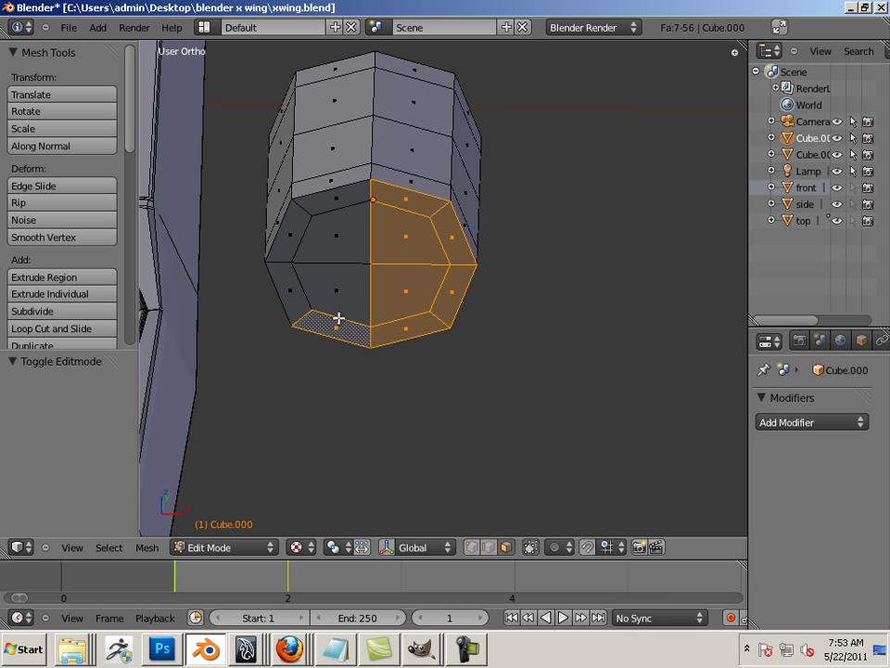
pyautogui.keyDown('shift'); pyautogui.rightClick(336, 293); pyautogui.keyUp('shift')
pyautogui.keyDown('shift'); pyautogui.rightClick(335, 239); pyautogui.keyUp('shift')
pyautogui.keyDown('shift'); pyautogui.rightClick(338, 200); pyautogui.keyUp('shift')
pyautogui.keyDown('shift'); pyautogui.rightClick(283, 235); pyautogui.keyUp('shift')
pyautogui.keyDown('shift'); pyautogui.rightClick(287, 274); pyautogui.keyUp('shift')
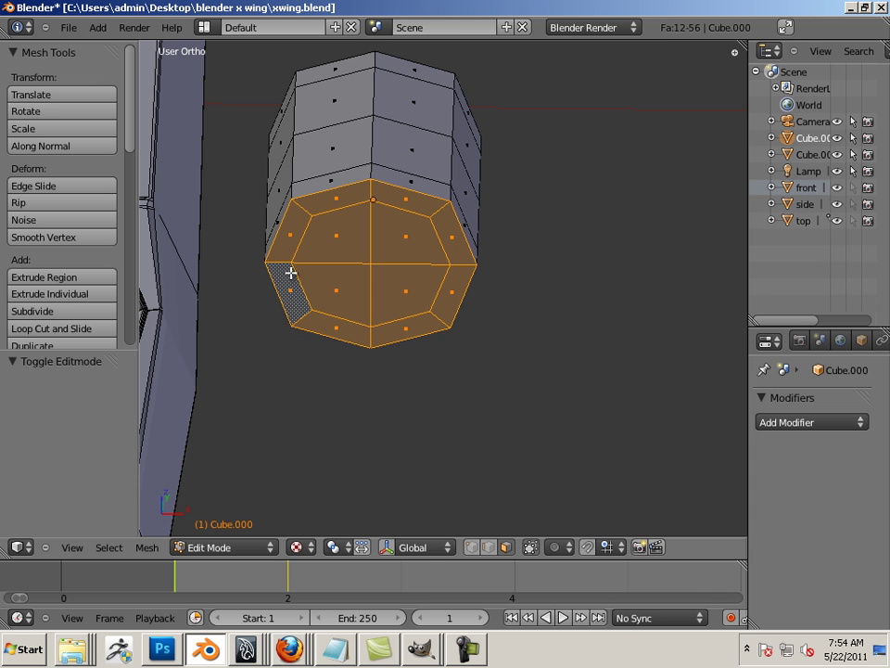
# - In top view, extrude the engine's bottom loop and slide it down to form a short band
pyautogui.press('ctrl+KP_1')
pyautogui.scroll(2, 254, 268)
pyautogui.moveTo(254, 269); pyautogui.dragTo(322, 123, button='middle')
pyautogui.press('KP_7')
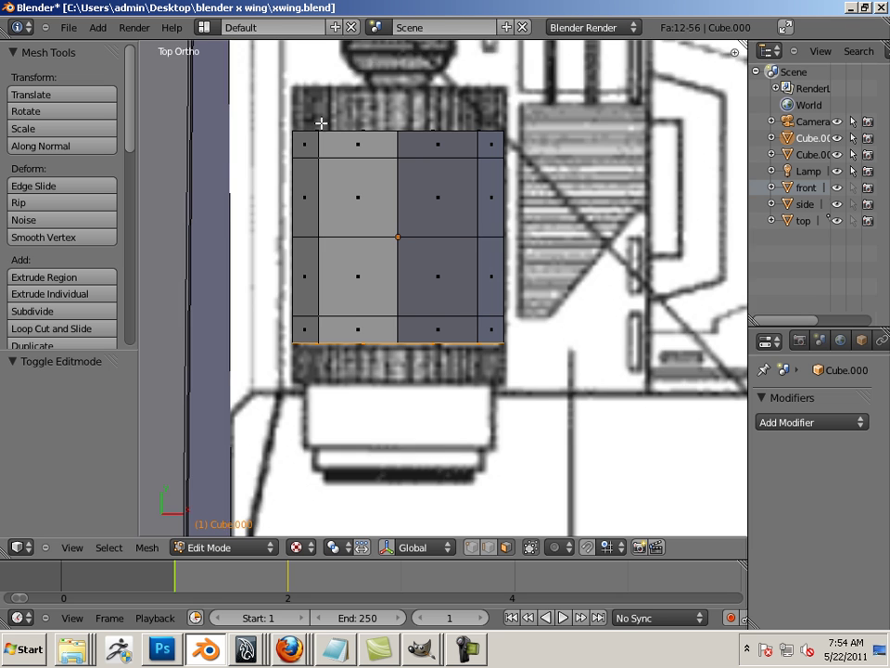
pyautogui.scroll(2, 384, 184)
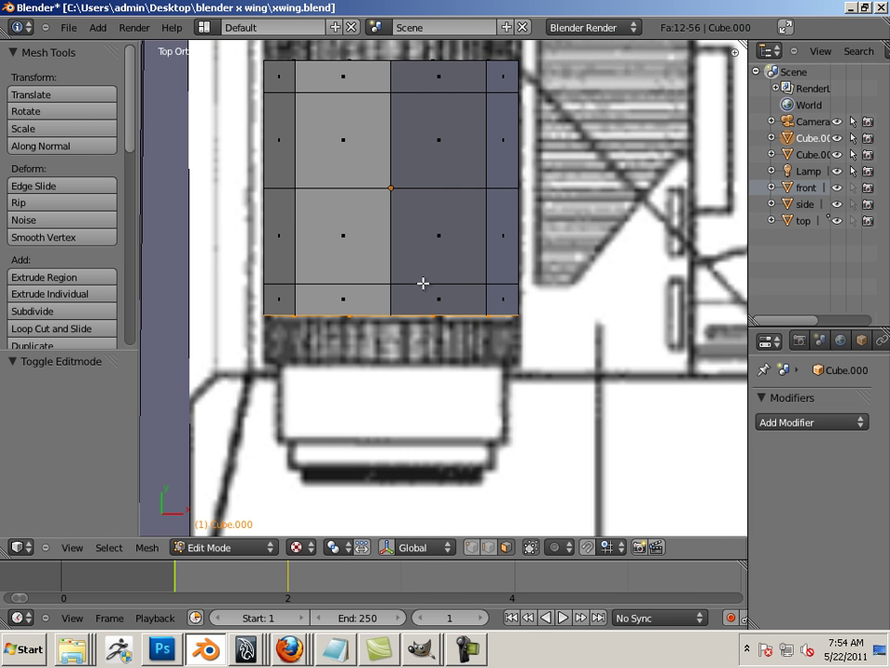
pyautogui.press('e')
pyautogui.rightClick(422, 283)
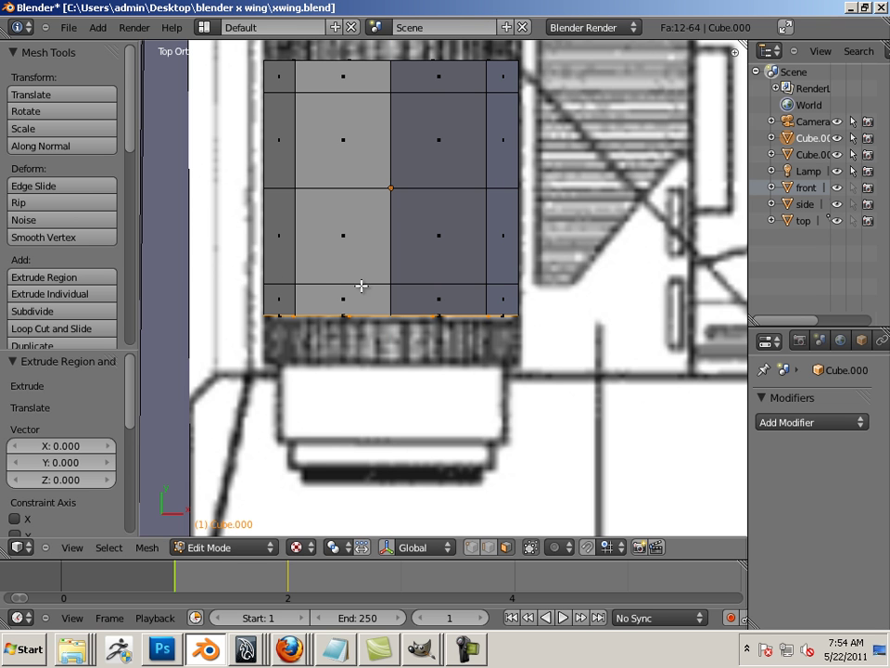
pyautogui.scroll(-1, 380, 298)
pyautogui.scroll(-1, 379, 298)
pyautogui.click(387, 548)
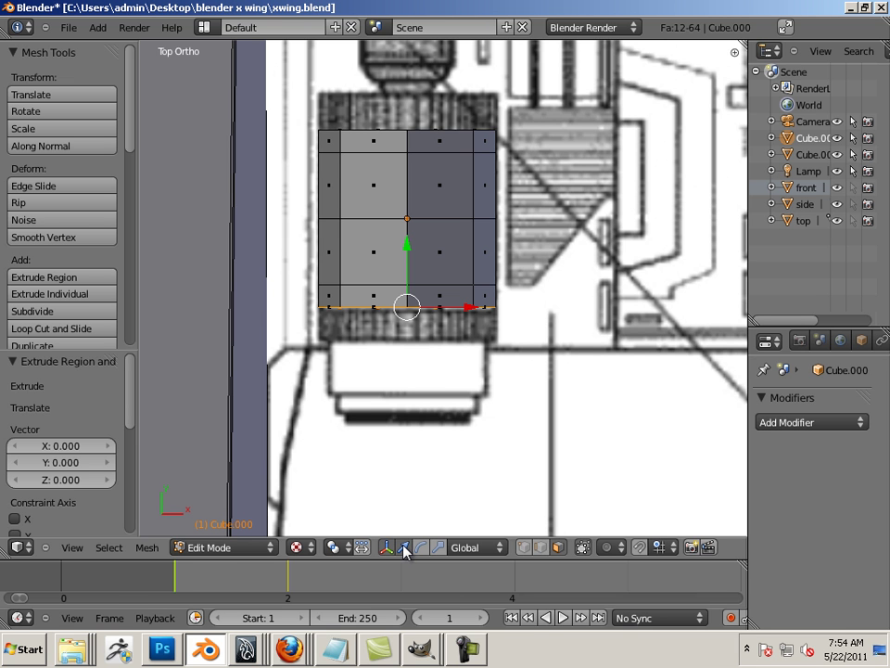
pyautogui.moveTo(409, 253); pyautogui.dragTo(403, 308)
pyautogui.scroll(1, 465, 355)
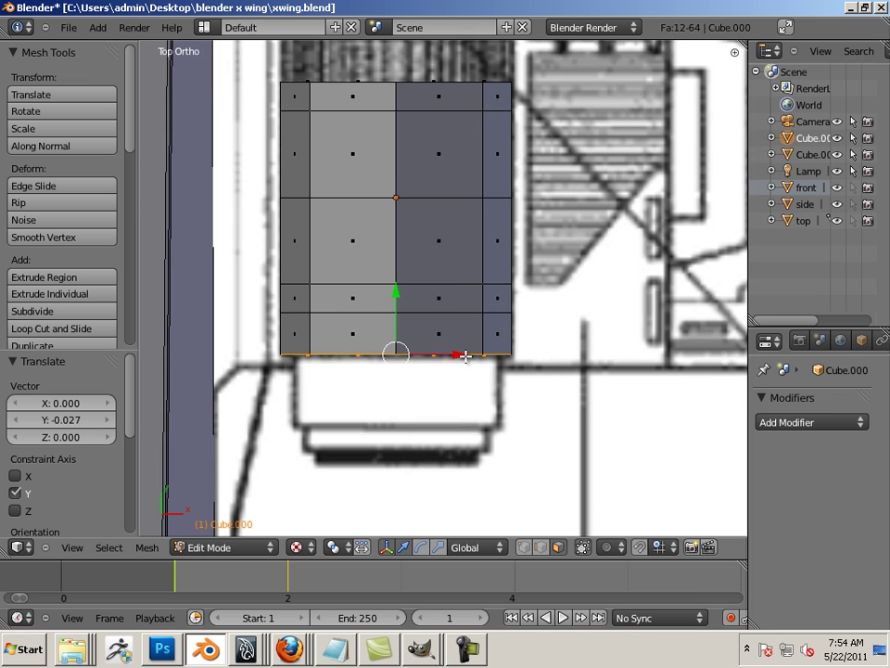
pyautogui.scroll(1, 465, 355)
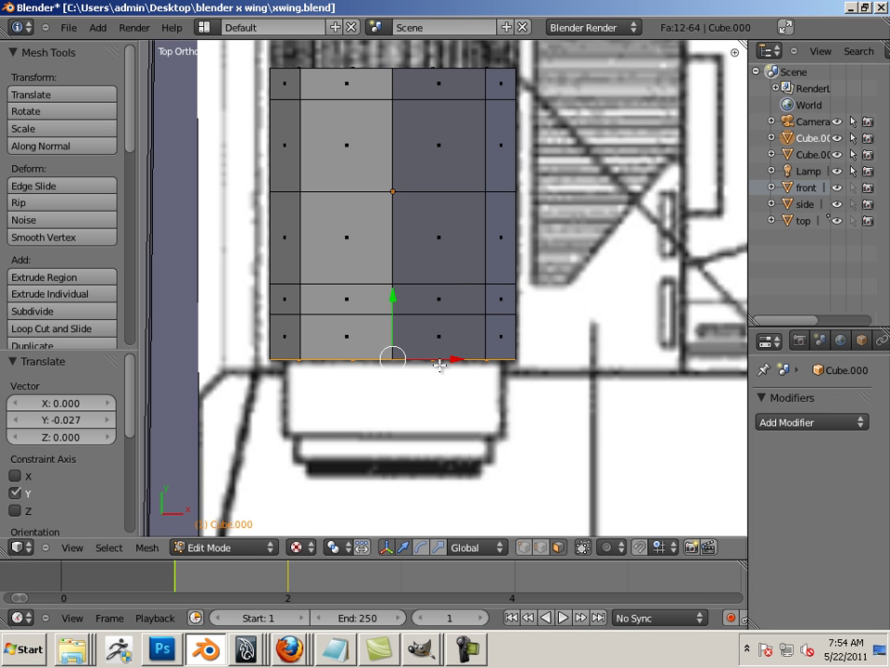
# - Extrude the bottom end again and scale the new face in to 0.896
pyautogui.press('e')
pyautogui.click(439, 366)
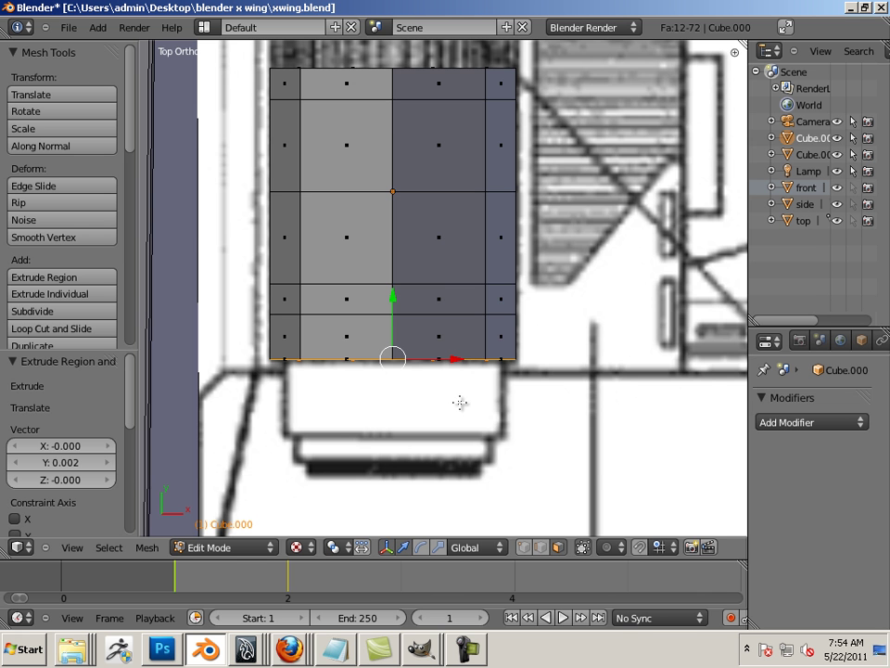
pyautogui.moveTo(566, 479); pyautogui.dragTo(561, 415, button='middle')
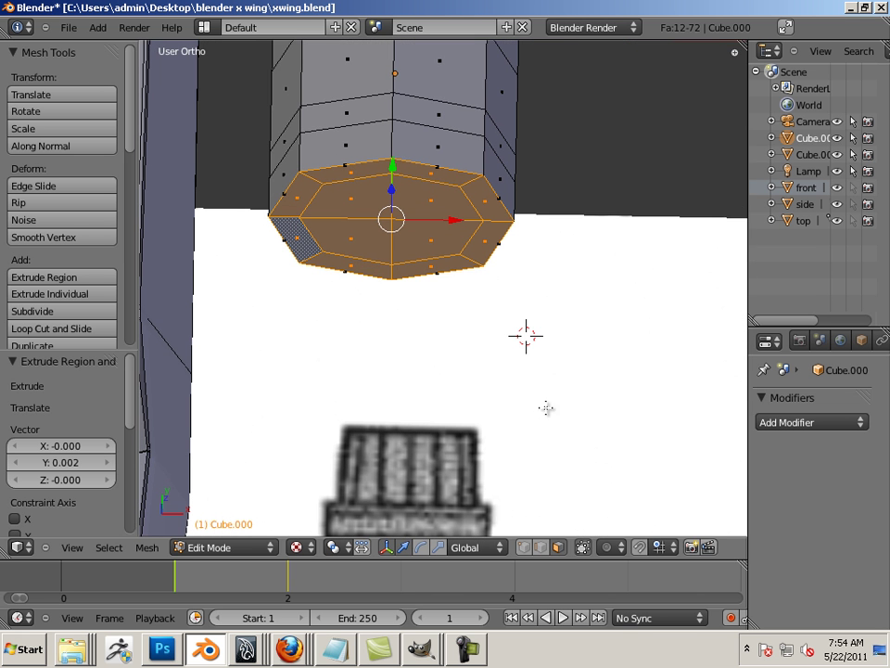
pyautogui.hotkey('ctrl', 'alt', 's')
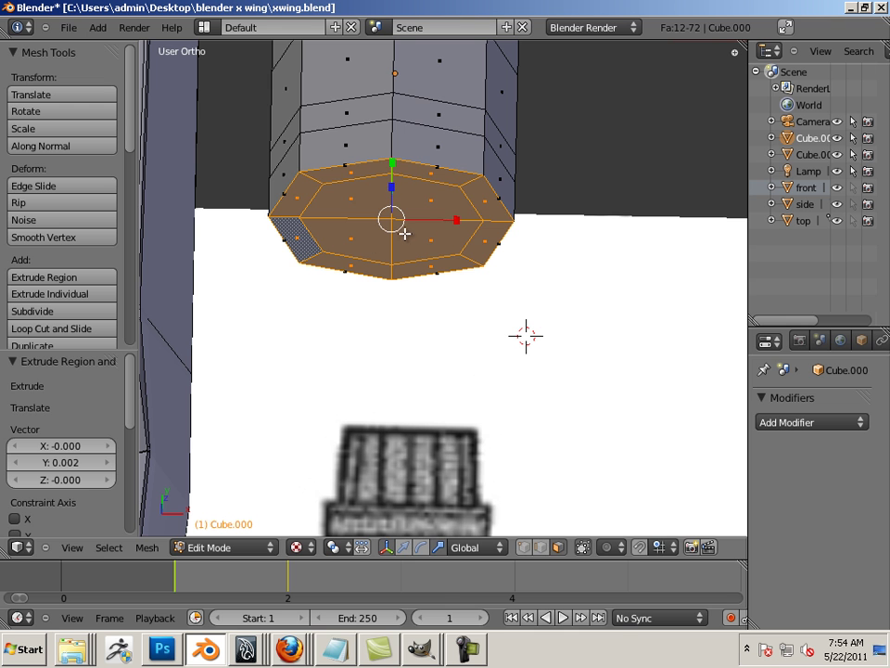
pyautogui.moveTo(399, 227); pyautogui.dragTo(397, 227)
# - Extrude another section and pull it down along Y to follow the blueprint
pyautogui.press('KP_7')
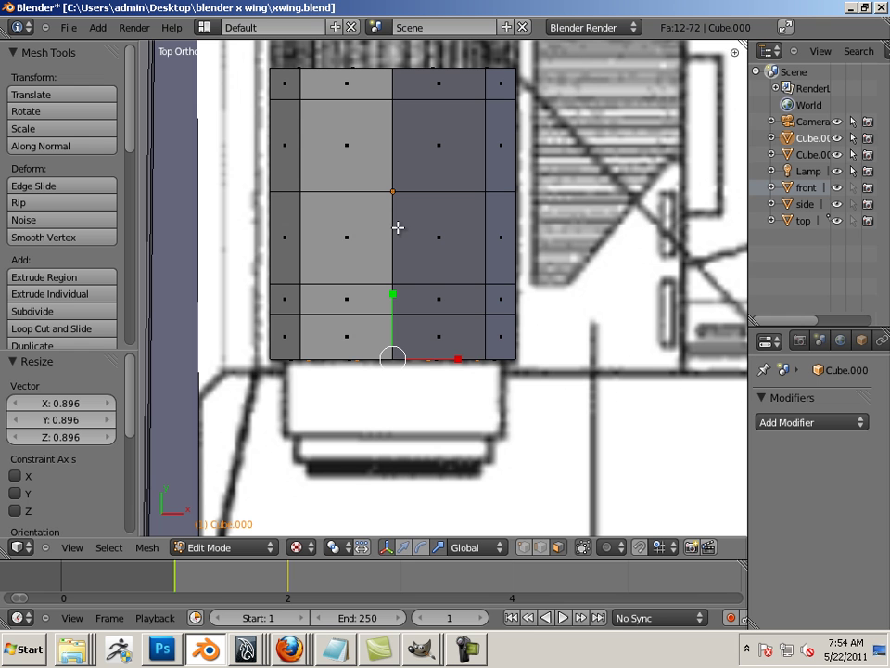
pyautogui.hotkey('ctrl', 'alt', 'g')
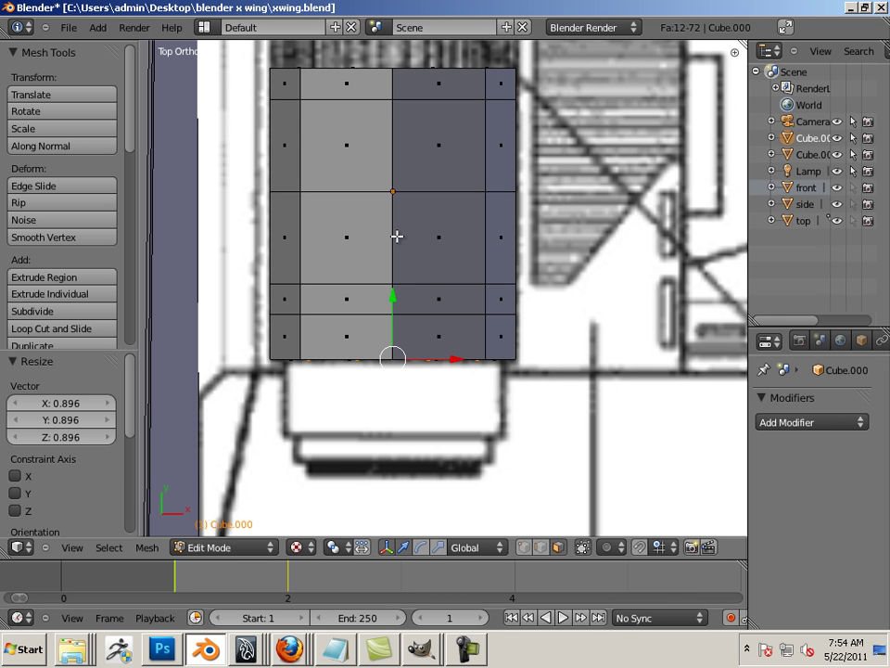
pyautogui.press('e')
pyautogui.rightClick(398, 286)
pyautogui.moveTo(395, 293); pyautogui.dragTo(381, 374)
# - Extrude the engine's bottom end and scale the new face to 0.907
pyautogui.moveTo(513, 483); pyautogui.dragTo(501, 400, button='middle')
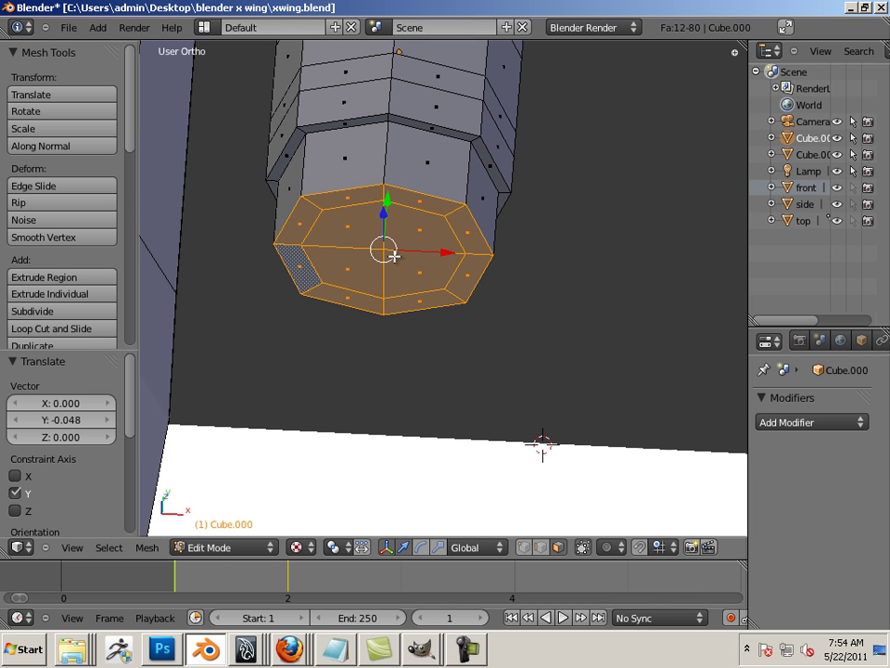
pyautogui.press('e')
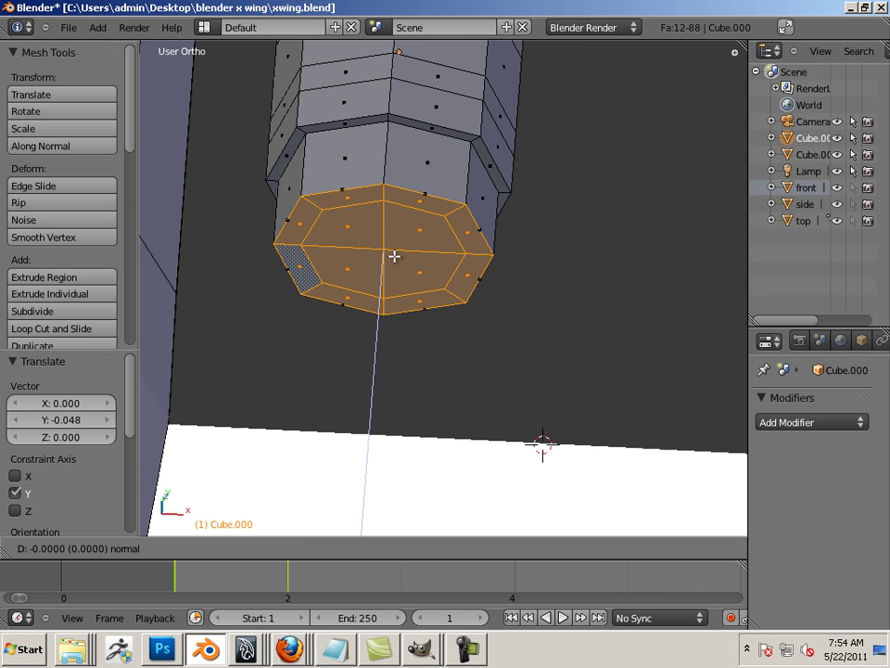
pyautogui.rightClick(394, 256)
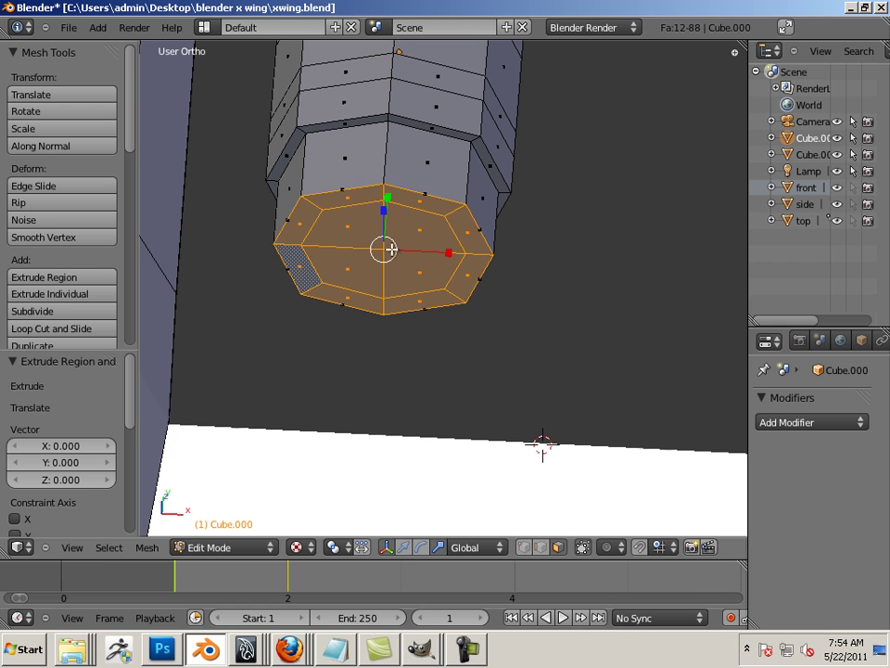
pyautogui.press('s')
pyautogui.click(391, 259)
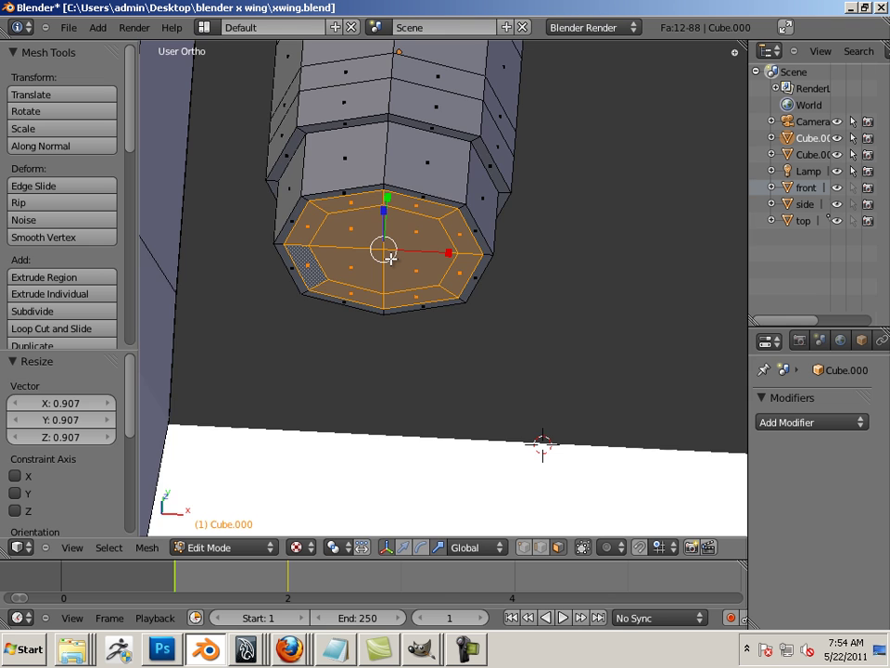
pyautogui.press('KP_7')
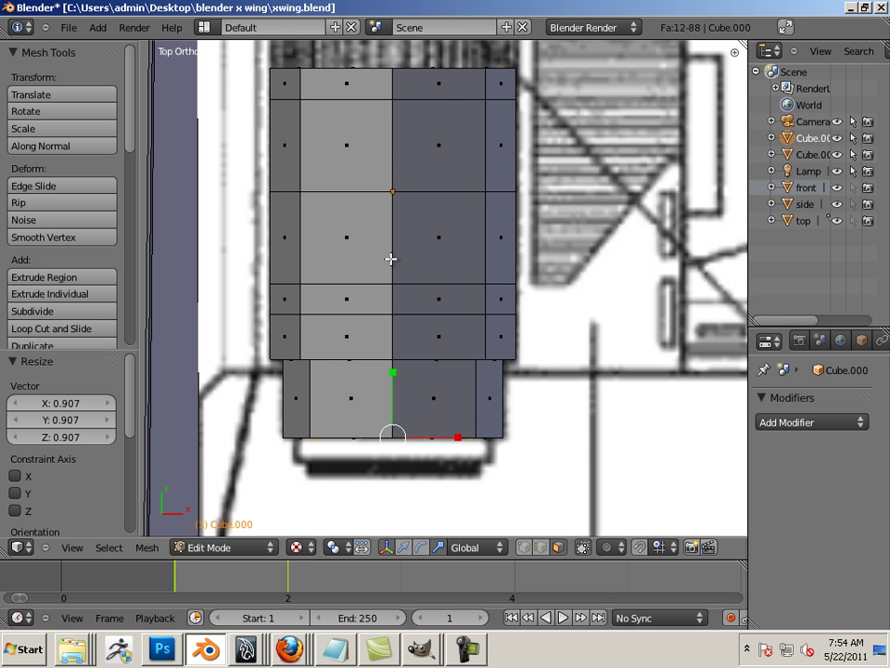
# - Extrude once more and move the new ring down along Y
pyautogui.press('e')
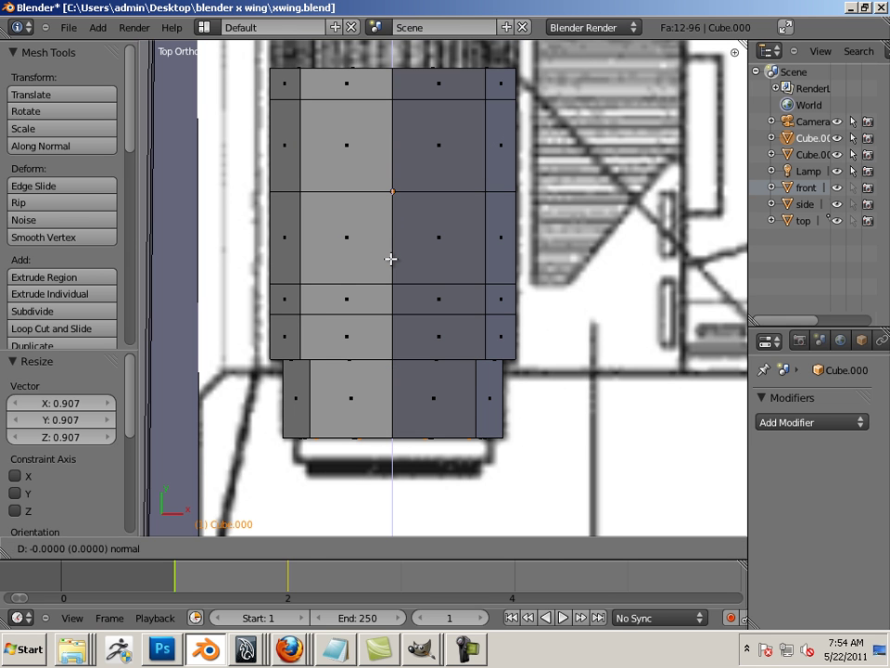
pyautogui.rightClick(391, 260)
pyautogui.press('g')
pyautogui.press('y')
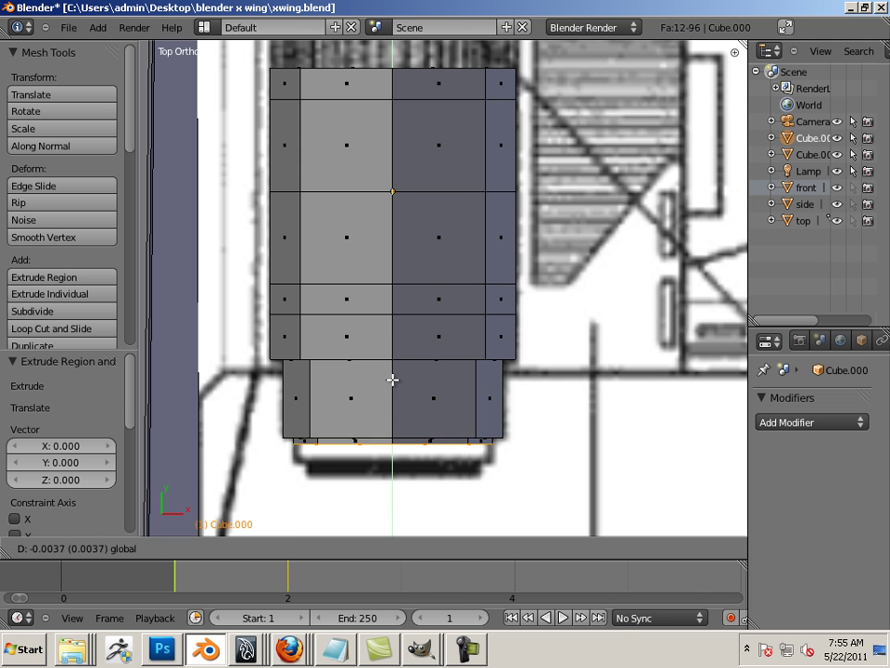
pyautogui.click(392, 398)
# - Extrude and shrink the end face to about 0.897, then save over the blend file
pyautogui.moveTo(548, 473); pyautogui.dragTo(525, 415, button='middle')
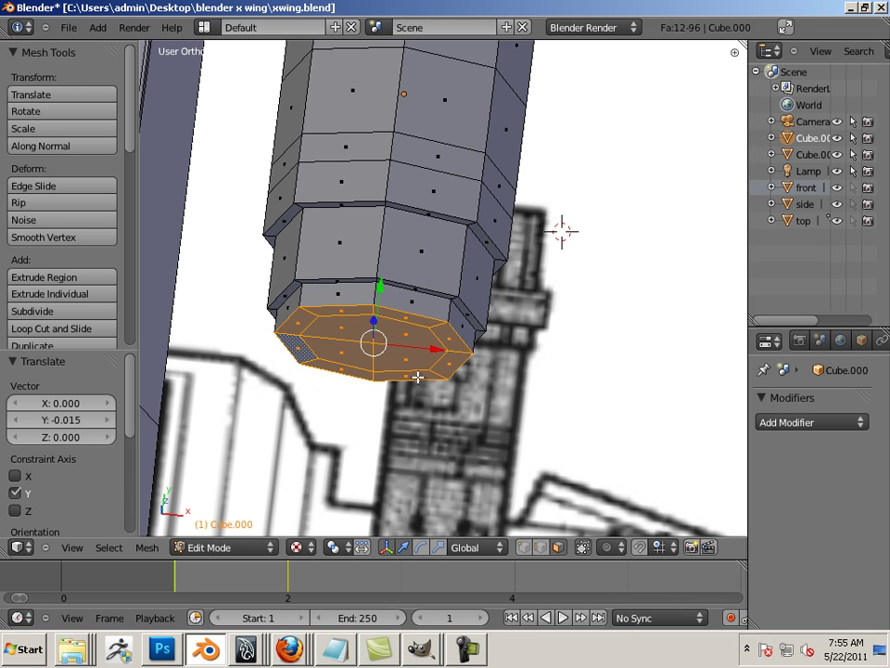
pyautogui.press('e')
pyautogui.rightClick(417, 377)
pyautogui.hotkey('ctrl', 'alt', 's')
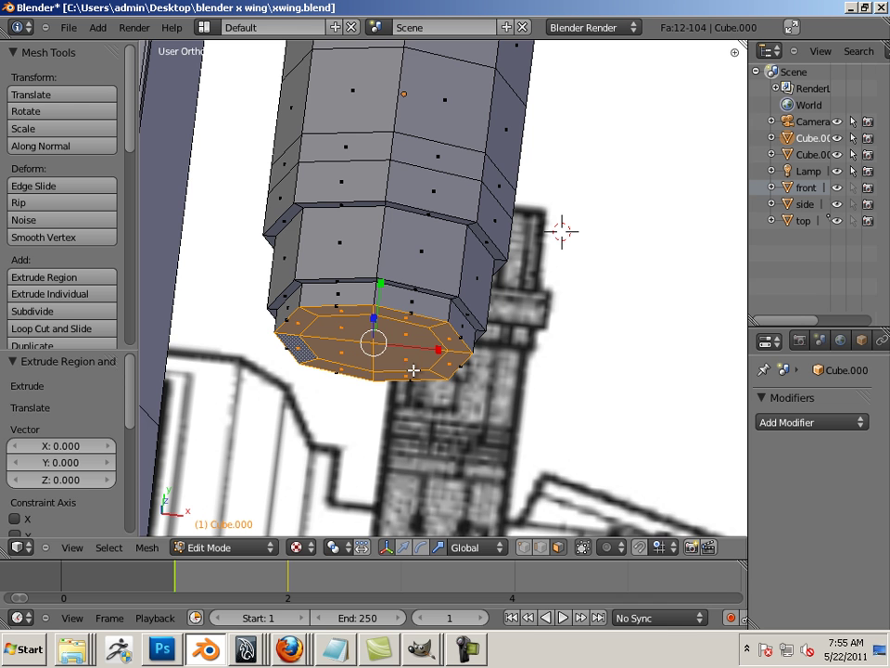
pyautogui.moveTo(383, 349); pyautogui.dragTo(382, 349)
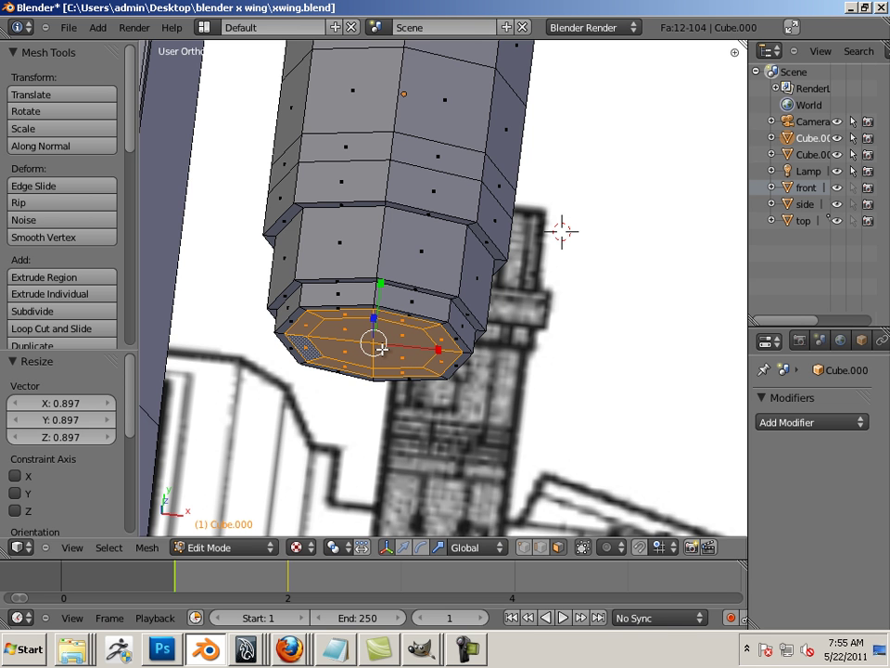
pyautogui.press('KP_7')
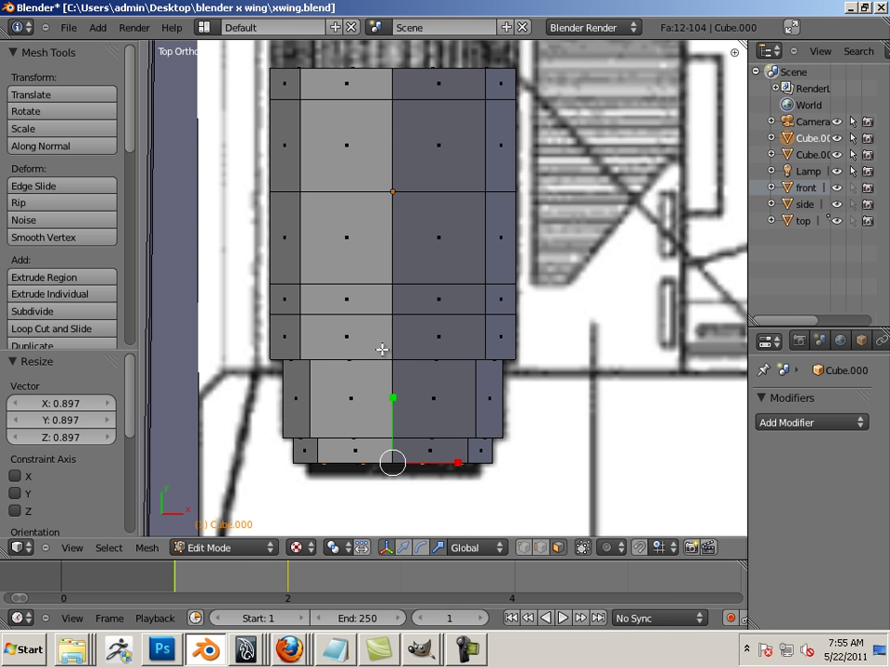
pyautogui.hotkey('ctrl', 's')
pyautogui.click(383, 350)
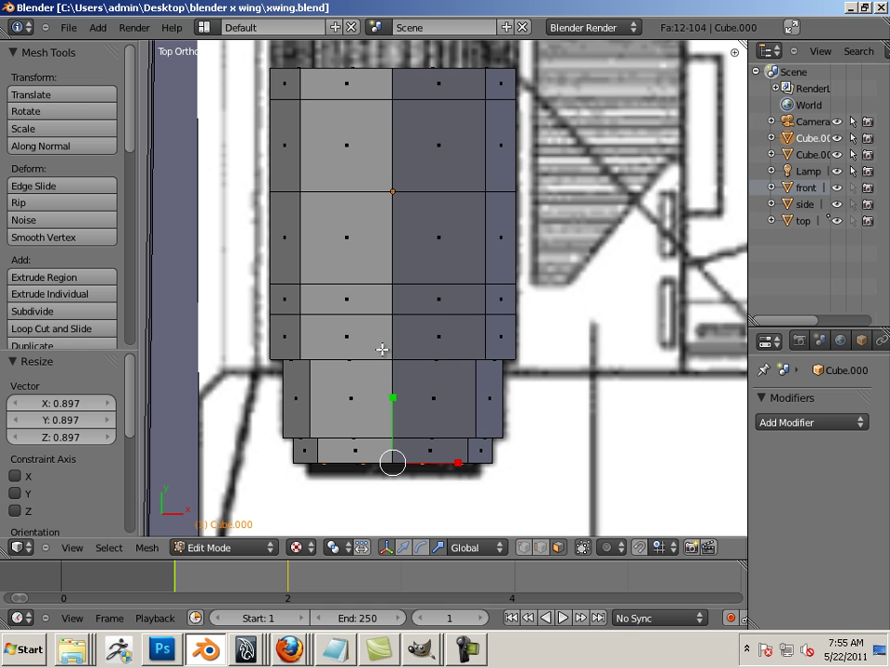
# - Extrude a final step, move it slightly down along Y, and orbit to inspect the ringed engine
pyautogui.press('e')
pyautogui.rightClick(385, 434)
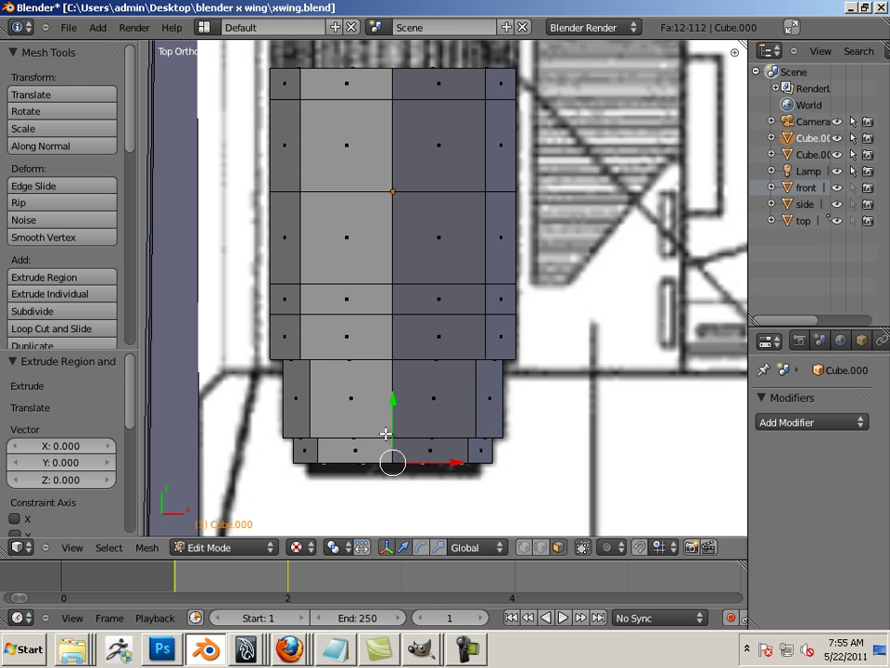
pyautogui.press('g')
pyautogui.press('y')
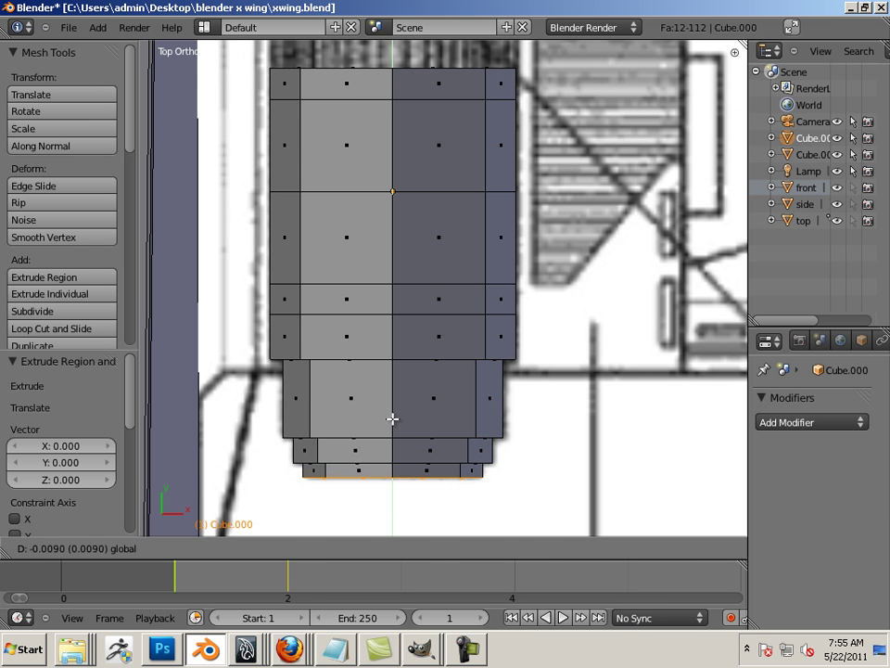
pyautogui.click(394, 415)
pyautogui.keyDown('shift'); pyautogui.moveTo(483, 289); pyautogui.dragTo(462, 479, button='middle'); pyautogui.keyUp('shift')
pyautogui.scroll(-3, 392, 380)
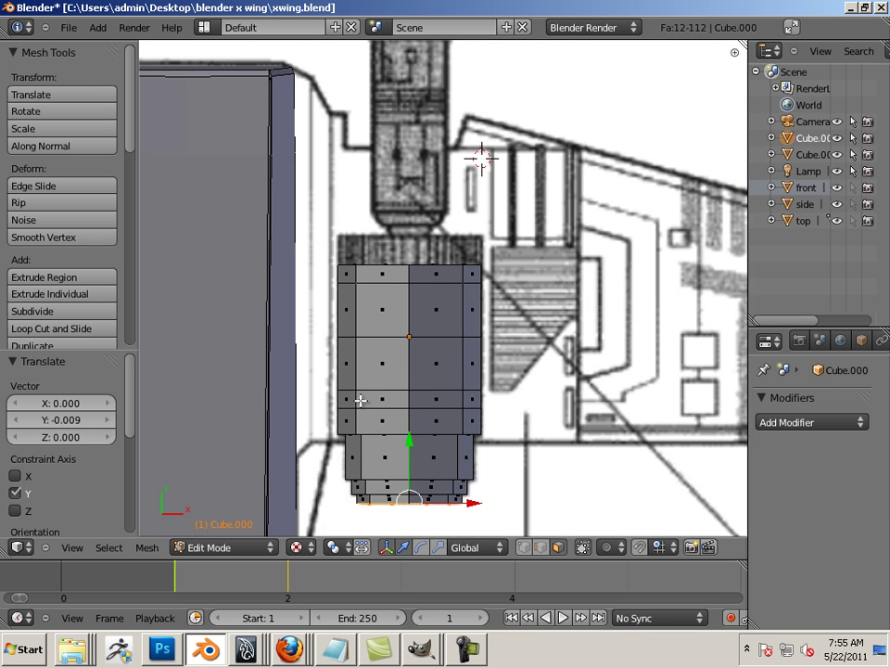
pyautogui.keyDown('shift'); pyautogui.moveTo(391, 379); pyautogui.dragTo(417, 475, button='middle'); pyautogui.keyUp('shift')
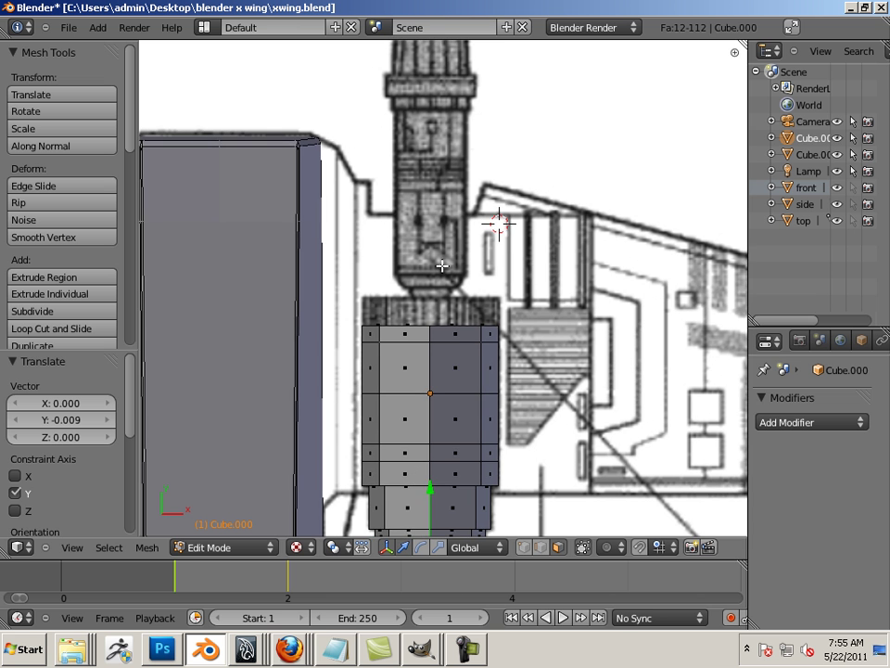
pyautogui.keyDown('shift'); pyautogui.moveTo(454, 141); pyautogui.dragTo(449, 164, button='middle'); pyautogui.keyUp('shift')
pyautogui.moveTo(508, 403); pyautogui.dragTo(298, 275, button='middle')
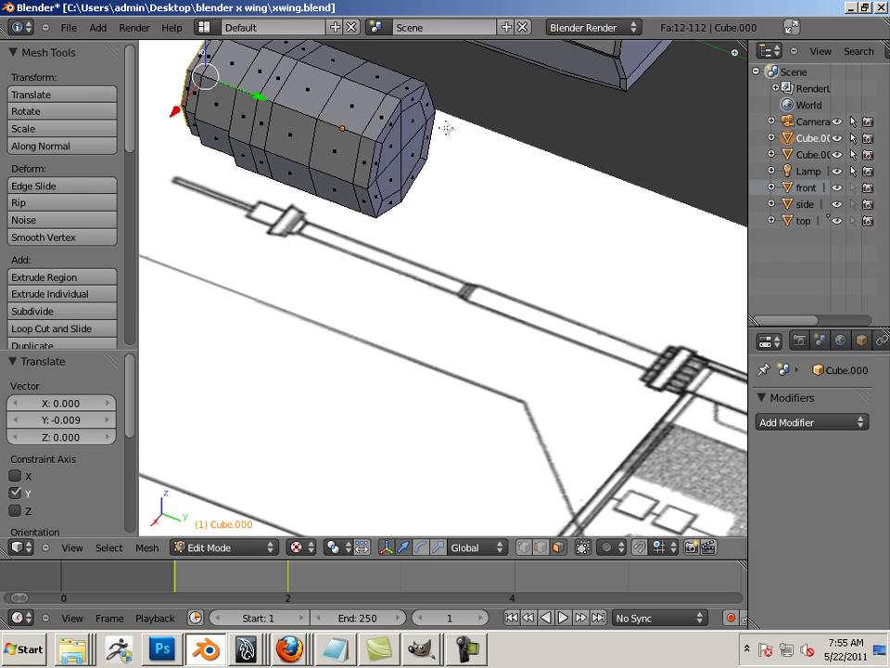
pyautogui.moveTo(433, 179); pyautogui.dragTo(352, 199, button='middle')
pyautogui.scroll(3, 485, 291)
pyautogui.press('g')
pyautogui.press('y')
pyautogui.press('Escape')
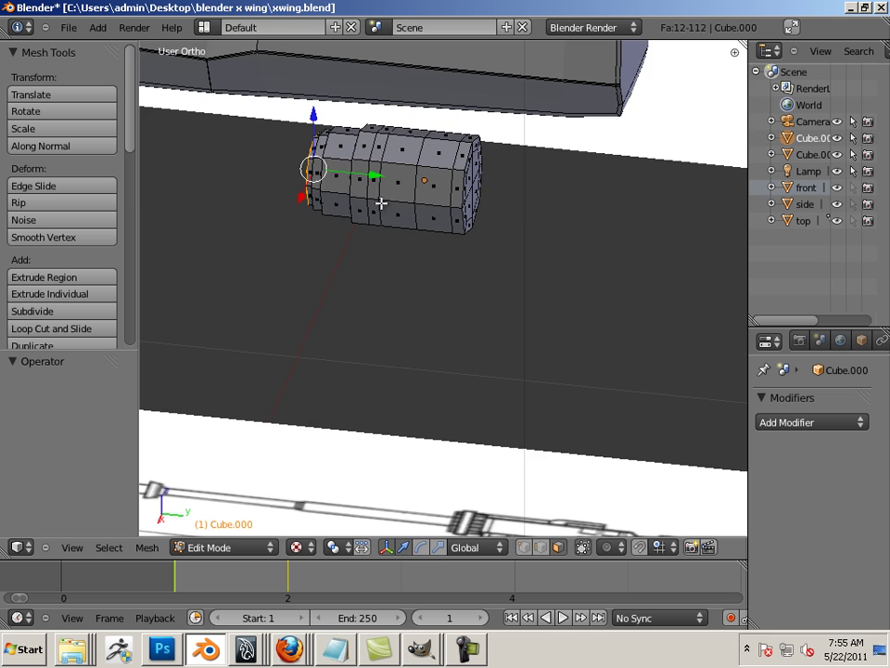
pyautogui.moveTo(358, 289); pyautogui.dragTo(574, 273, button='middle')
pyautogui.scroll(-4, 574, 273)
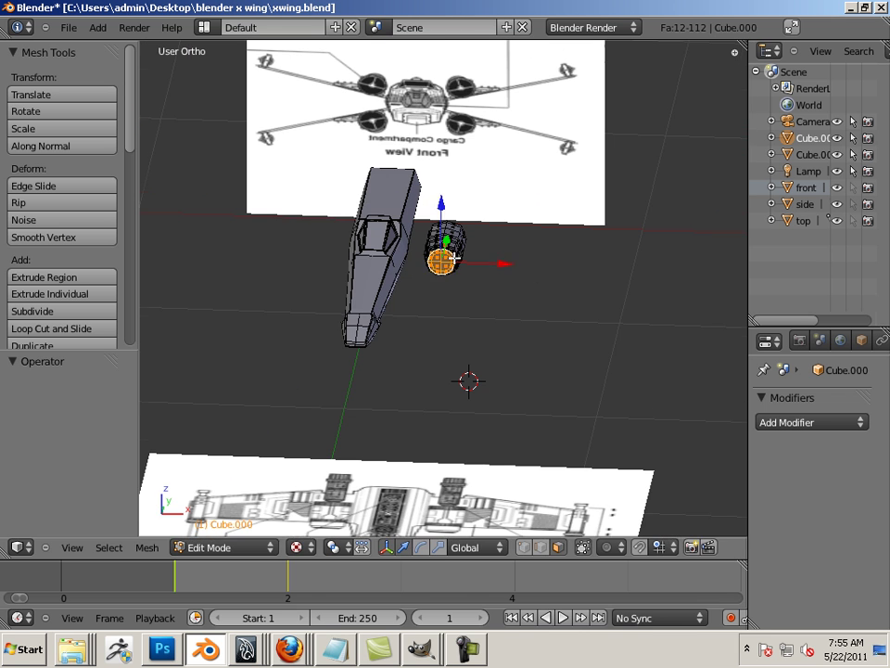
pyautogui.press('g')
pyautogui.click(436, 322)
pyautogui.moveTo(437, 311); pyautogui.dragTo(426, 336, button='middle')
pyautogui.scroll(2, 466, 374)
pyautogui.click(462, 328)
pyautogui.click(453, 235)
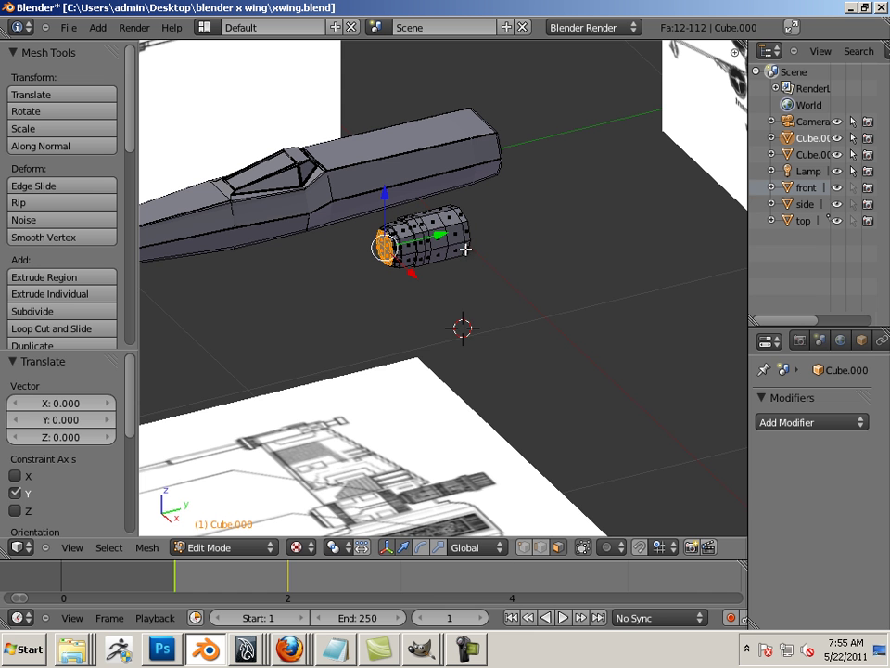
pyautogui.rightClick(465, 249)
pyautogui.moveTo(428, 316); pyautogui.dragTo(423, 330, button='middle')
pyautogui.scroll(2, 517, 374)
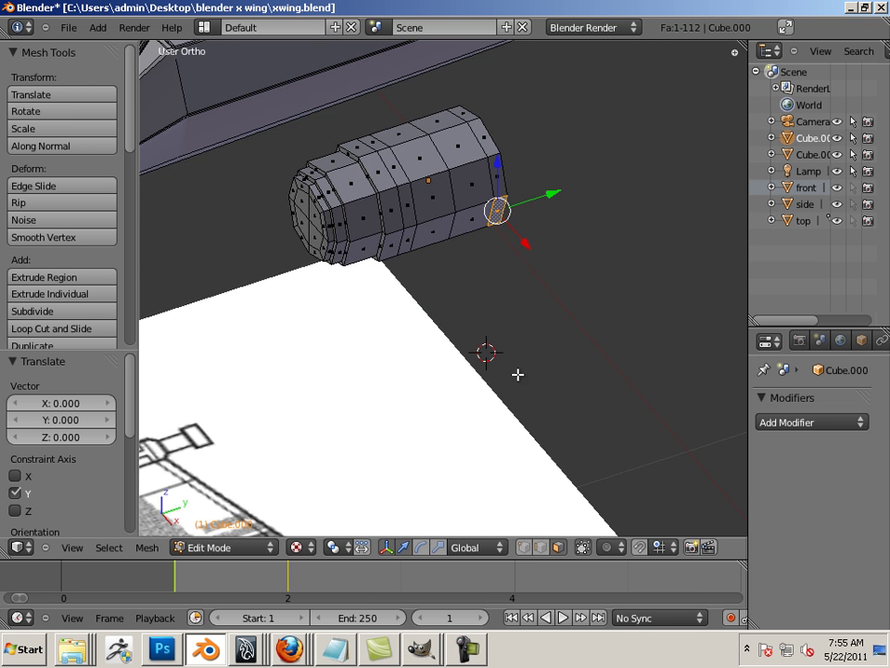
pyautogui.moveTo(517, 374); pyautogui.dragTo(433, 349, button='middle')
pyautogui.scroll(1, 448, 444)
pyautogui.moveTo(448, 444); pyautogui.dragTo(430, 388, button='middle')
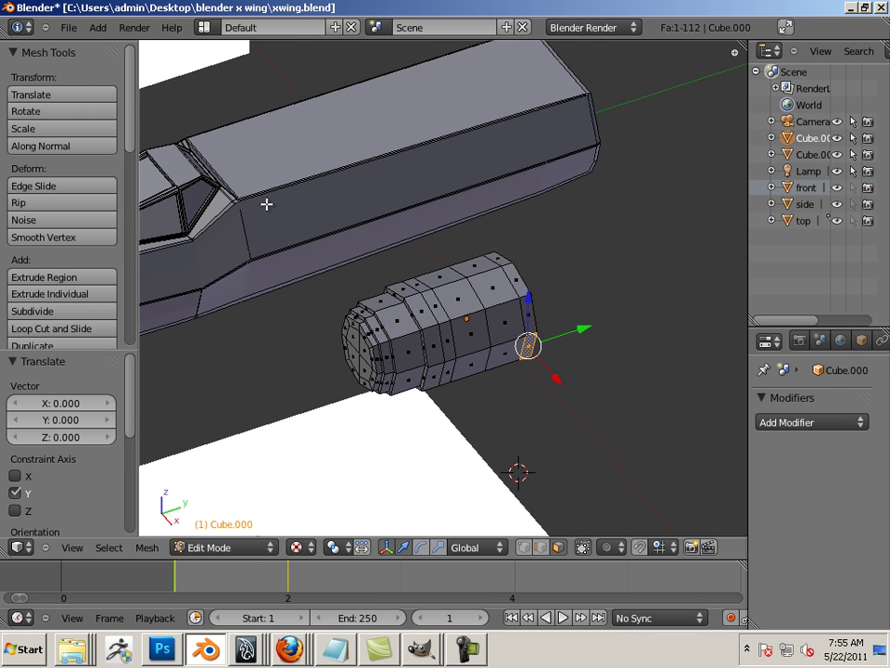
pyautogui.moveTo(266, 204); pyautogui.dragTo(326, 192, button='middle')
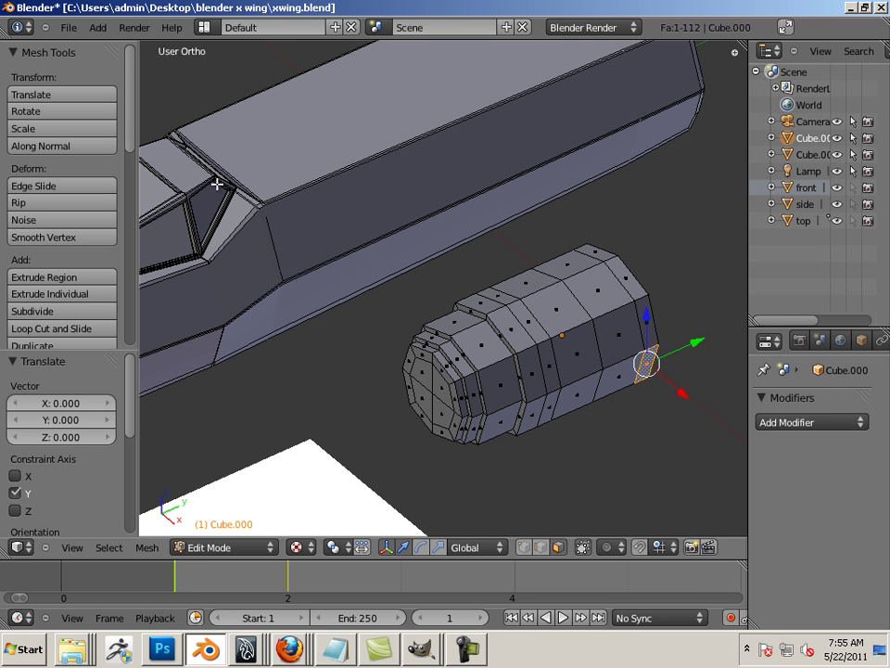
pyautogui.moveTo(344, 292); pyautogui.dragTo(375, 315, button='middle')
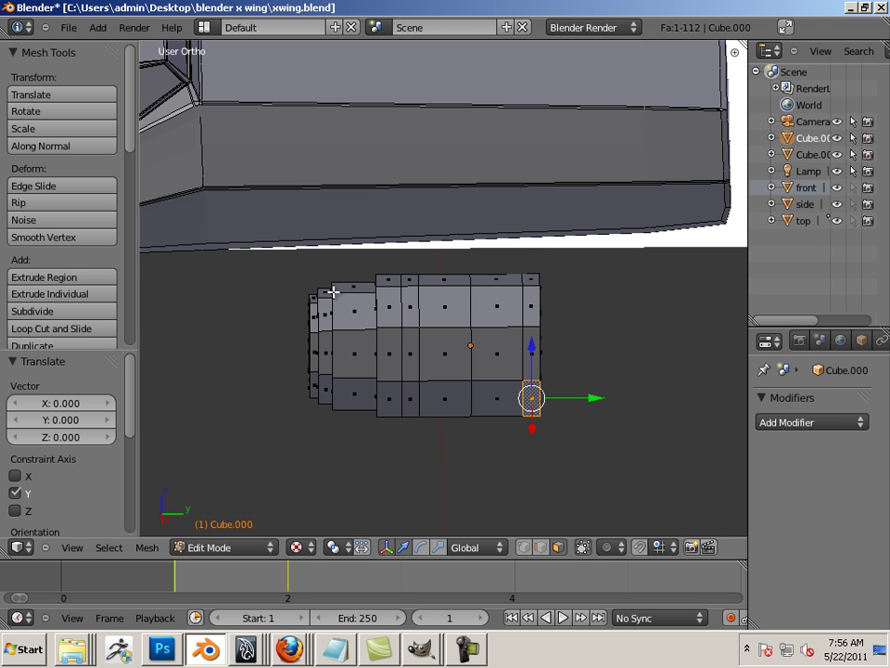
pyautogui.moveTo(297, 328); pyautogui.dragTo(550, 261, button='middle')
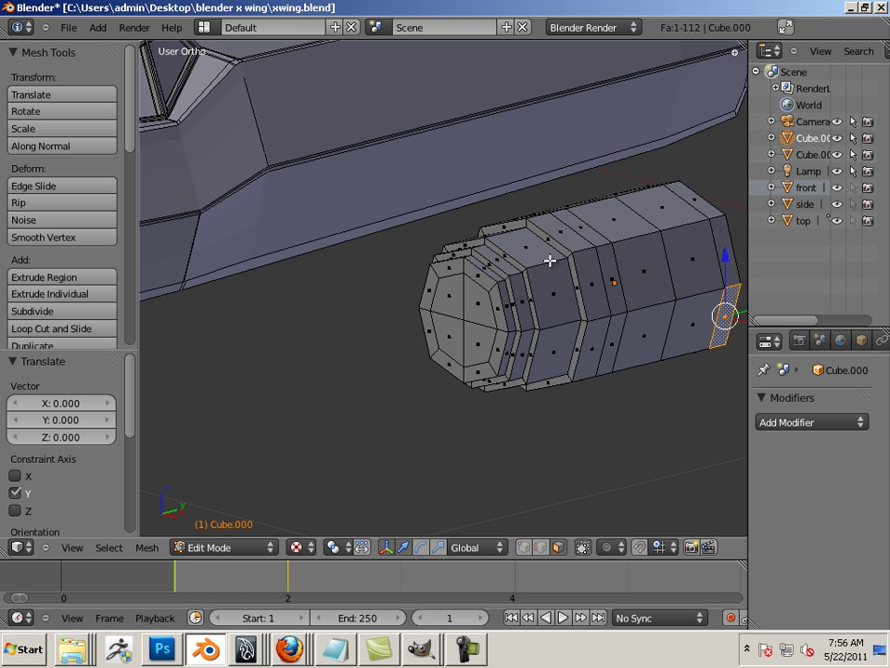
pyautogui.moveTo(492, 304); pyautogui.dragTo(386, 278, button='middle')
pyautogui.rightClick(380, 269)
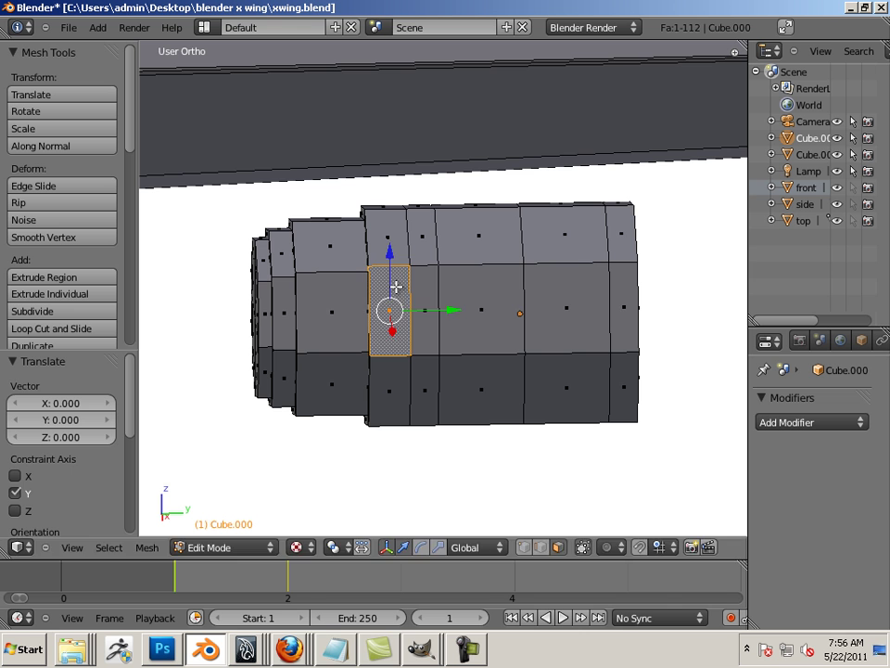
# - Cut two edge loops around the engine, sliding each tight against the step, for 128 faces
pyautogui.hotkey('ctrl', 'r')
pyautogui.click(380, 265)
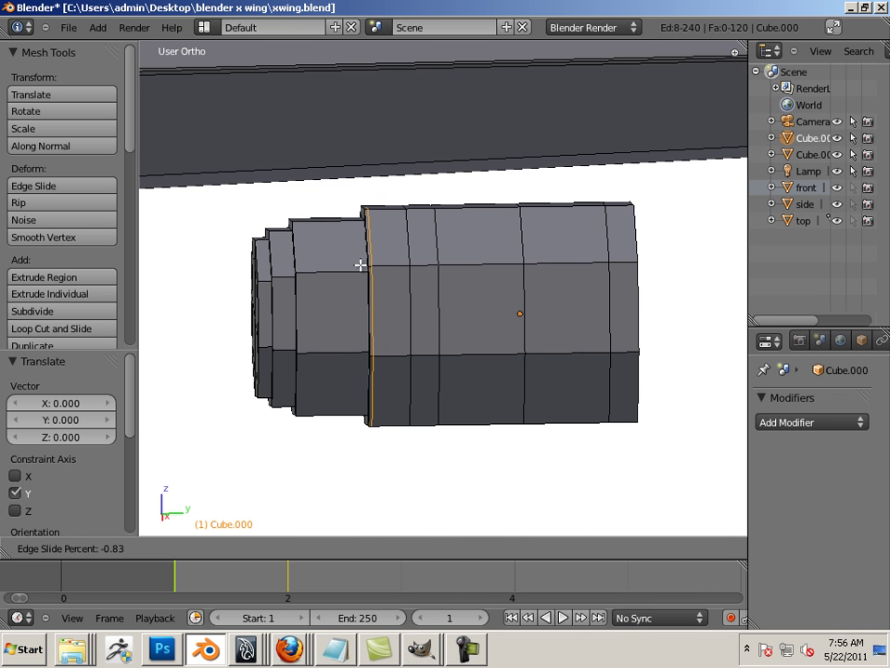
pyautogui.click(359, 267)
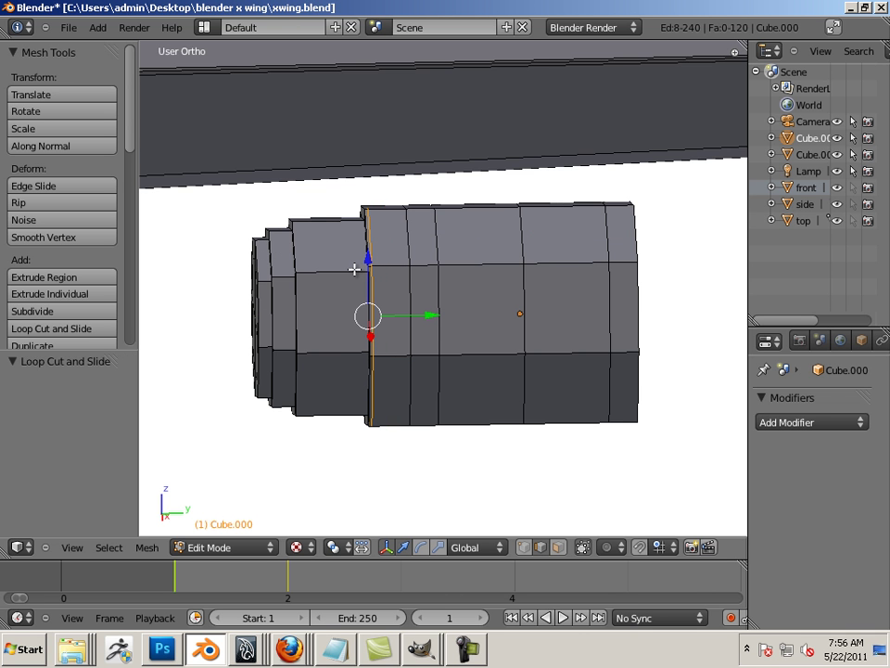
pyautogui.hotkey('ctrl', 'r')
pyautogui.click(352, 269)
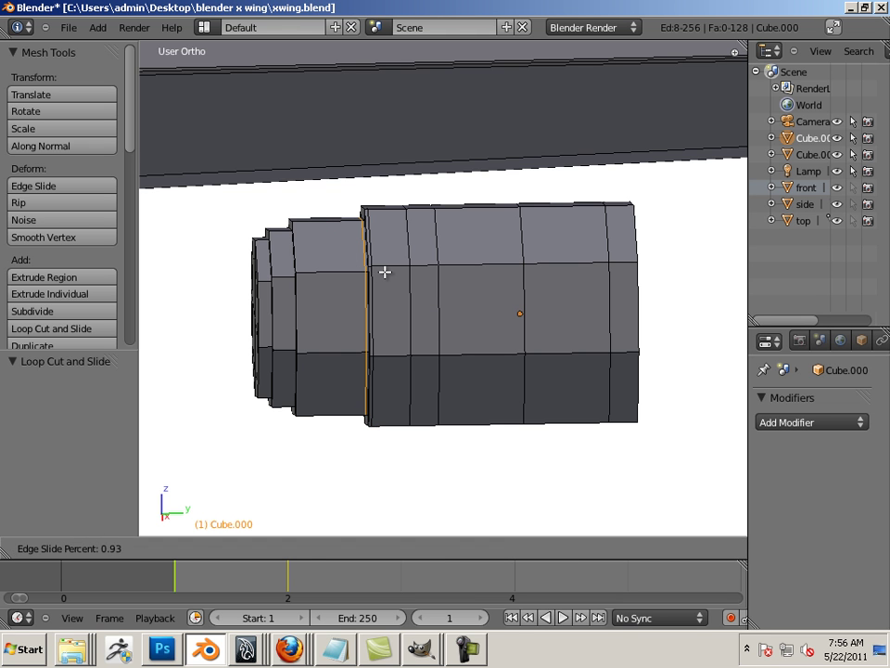
pyautogui.click(385, 272)
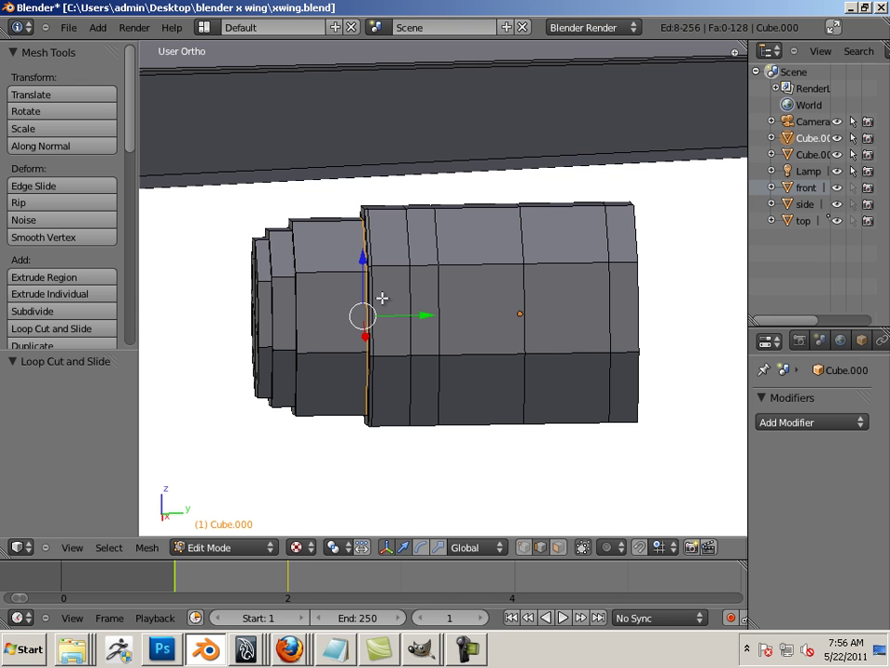
# - In Object Mode, add a Multiresolution modifier to the engine and subdivide it to level 1
pyautogui.click(794, 422)
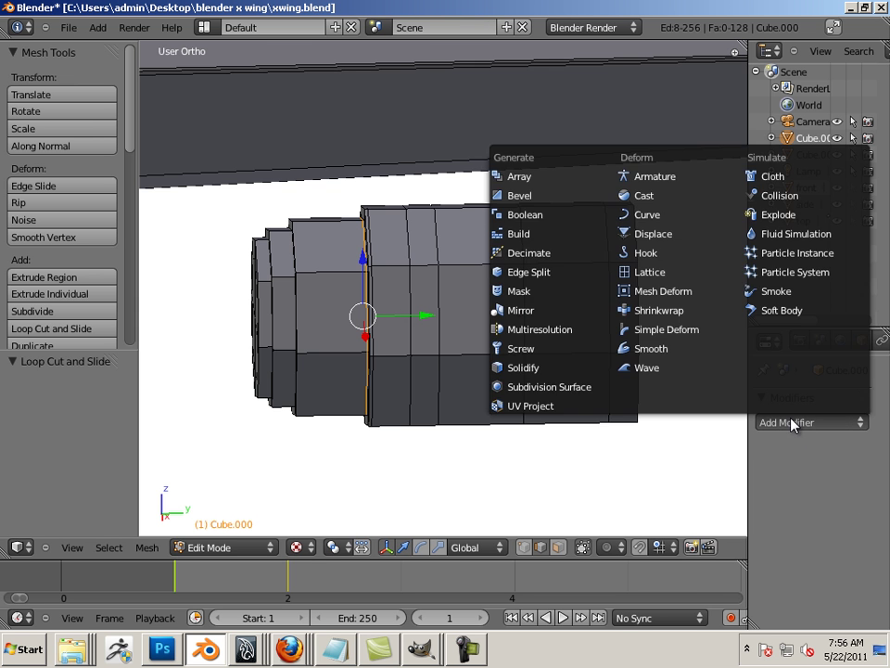
pyautogui.press('Tab')
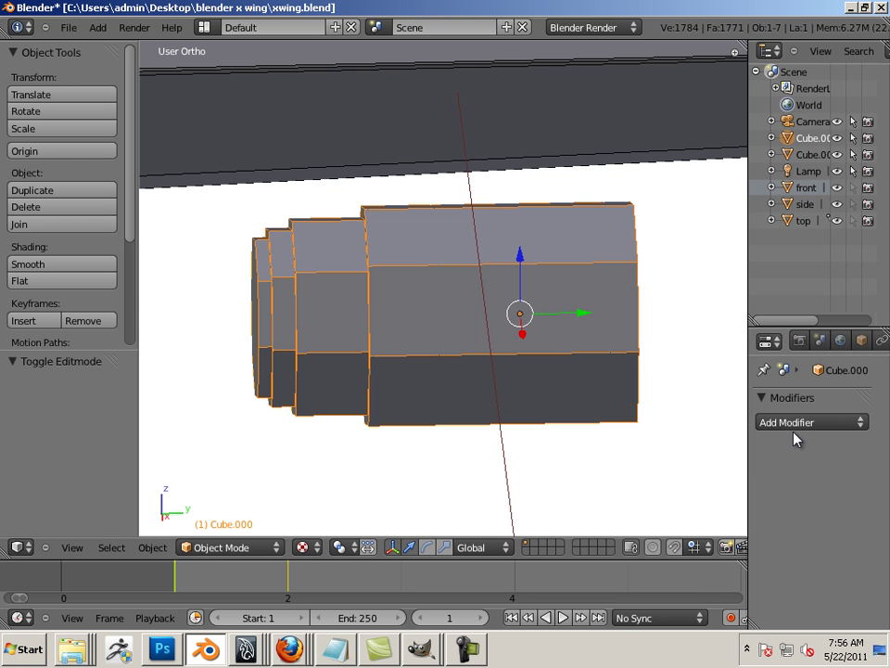
pyautogui.click(788, 423)
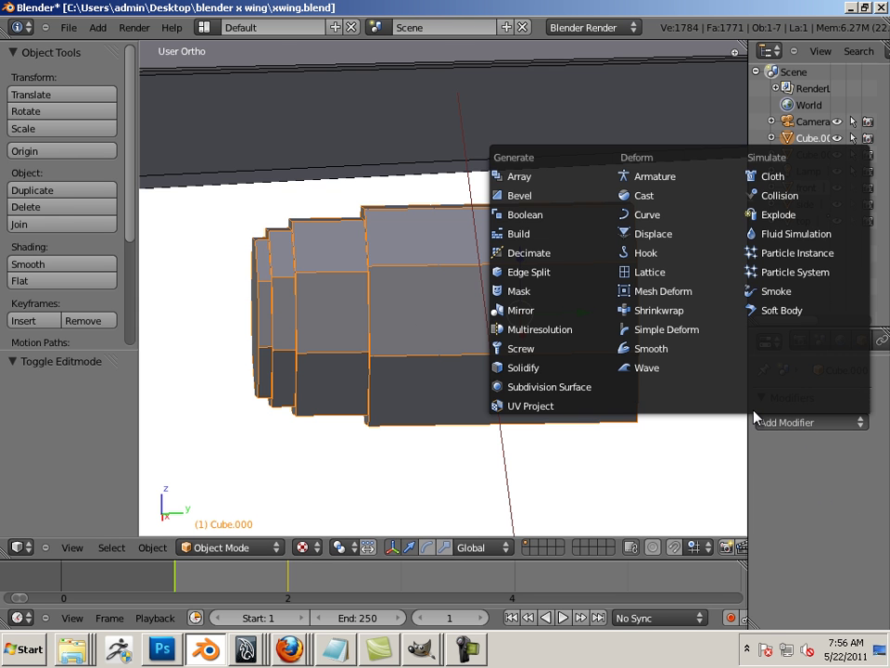
pyautogui.click(543, 330)
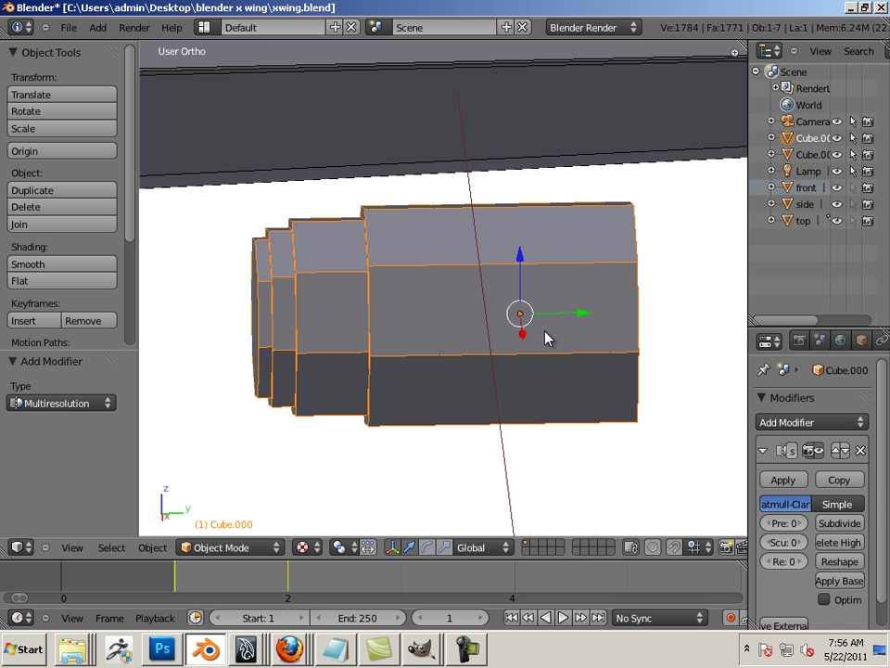
pyautogui.click(833, 524)
pyautogui.scroll(5, 447, 404)
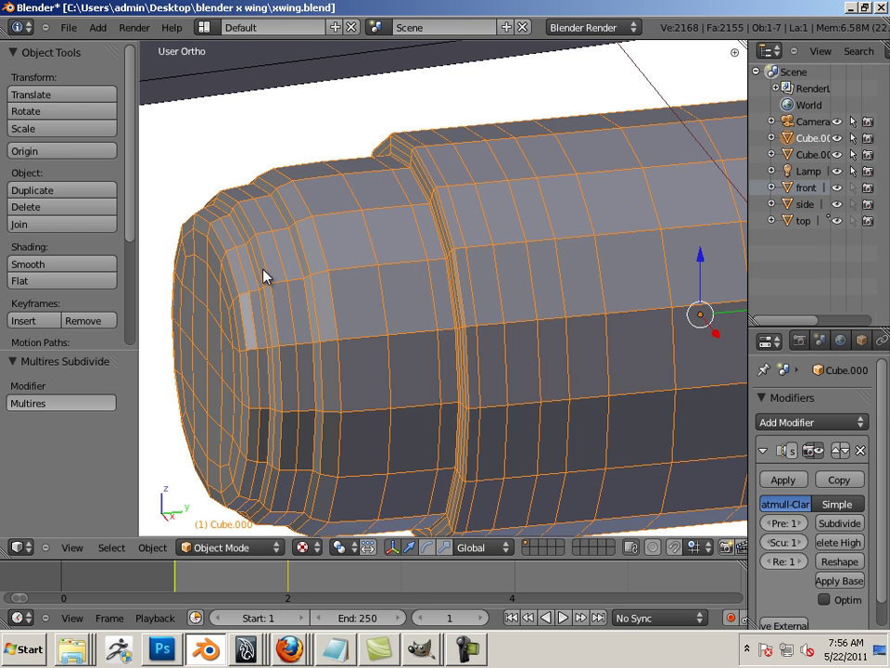
pyautogui.scroll(-2, 472, 300)
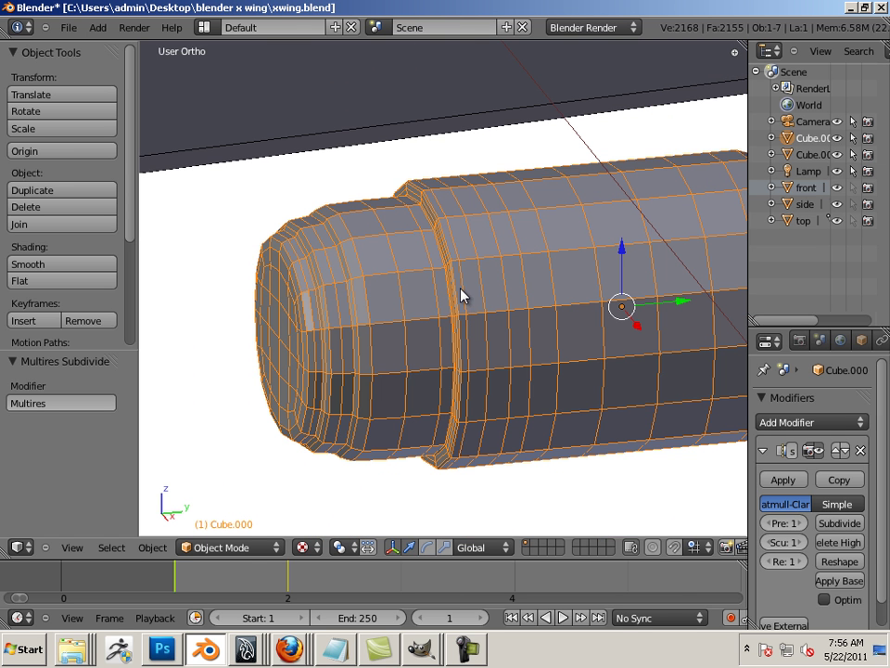
pyautogui.scroll(-1, 448, 283)
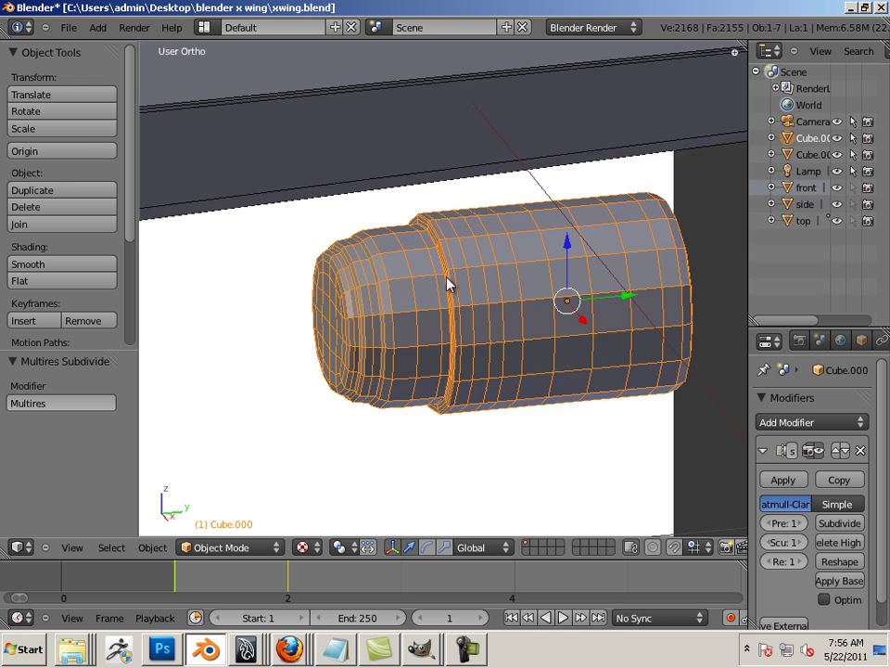
pyautogui.scroll(3, 452, 287)
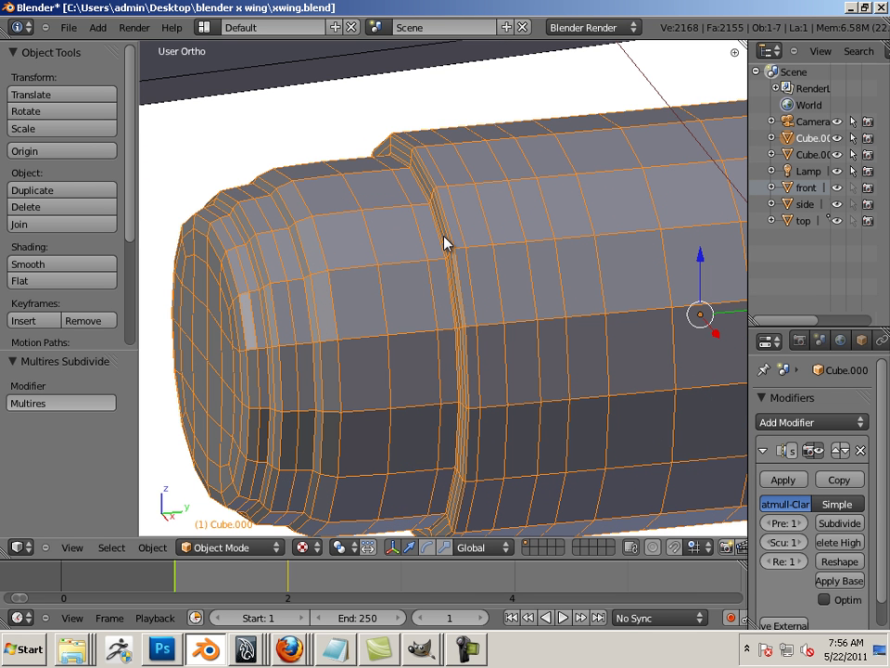
# - Back in Edit Mode, move the selected engine vertices to a new position
pyautogui.press('Tab')
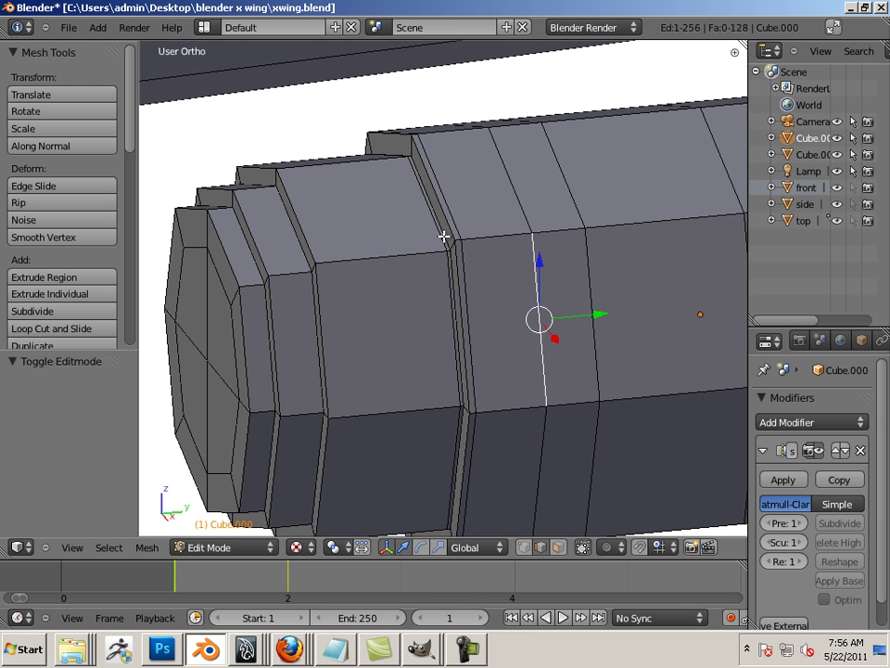
pyautogui.scroll(-2, 458, 292)
pyautogui.scroll(-3, 457, 292)
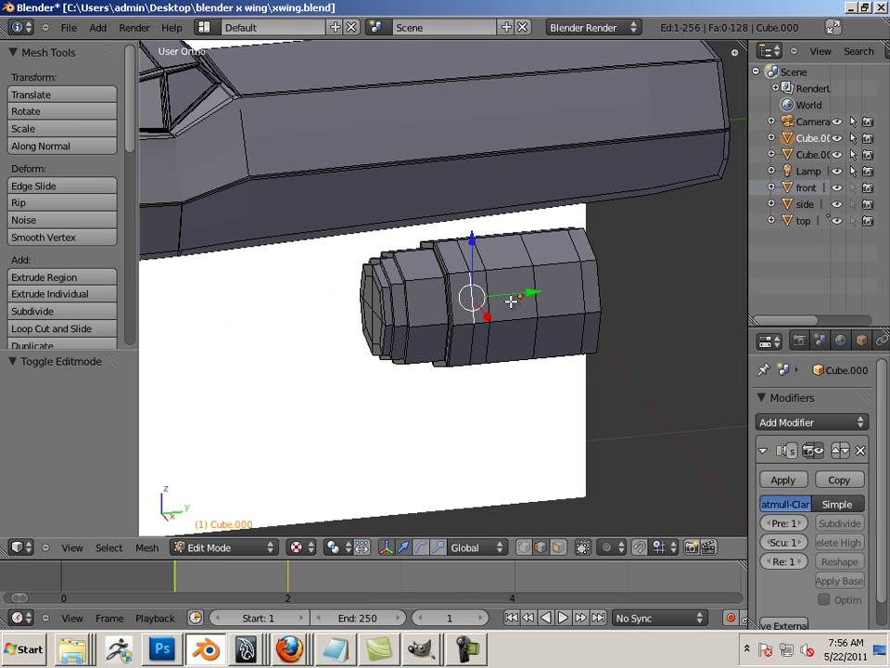
pyautogui.keyDown('shift'); pyautogui.moveTo(513, 302); pyautogui.dragTo(441, 303, button='middle'); pyautogui.keyUp('shift')
pyautogui.press('g')
pyautogui.click(450, 305)
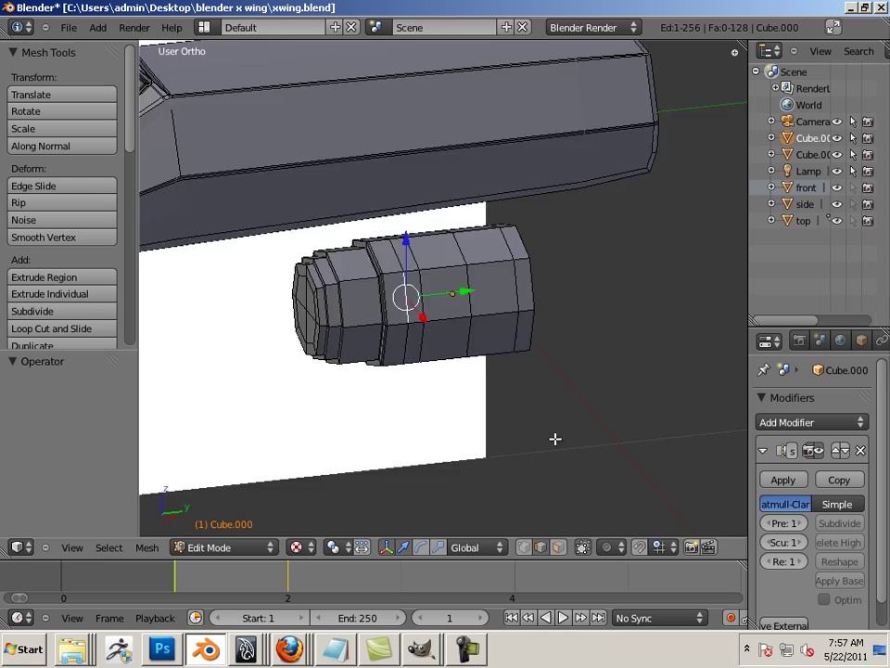
# - Orbit the ship and snap to front view to compare the engine with the blueprint
pyautogui.moveTo(554, 436); pyautogui.dragTo(469, 492, button='middle')
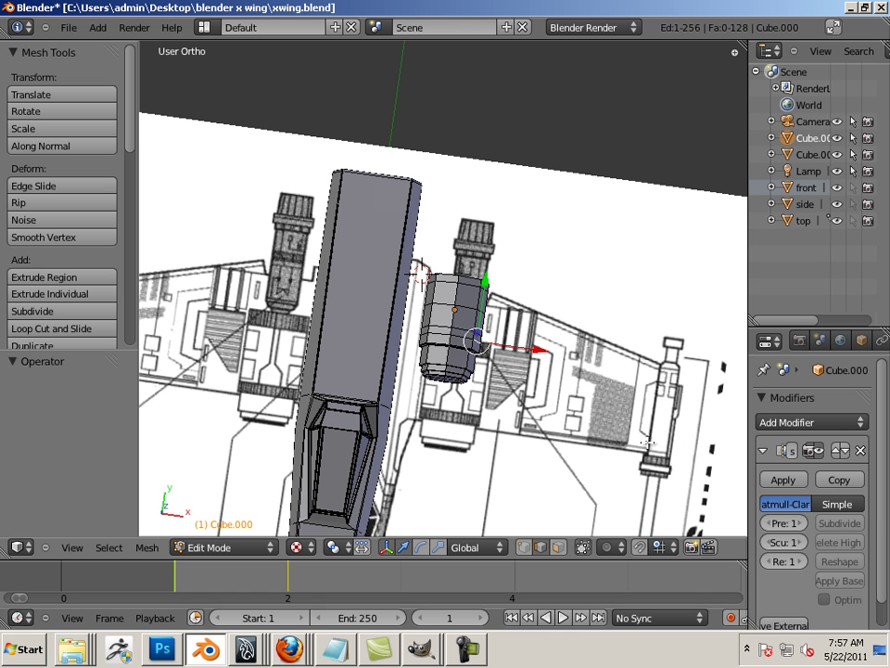
pyautogui.moveTo(379, 337); pyautogui.dragTo(498, 437, button='middle')
pyautogui.press('KP_1')
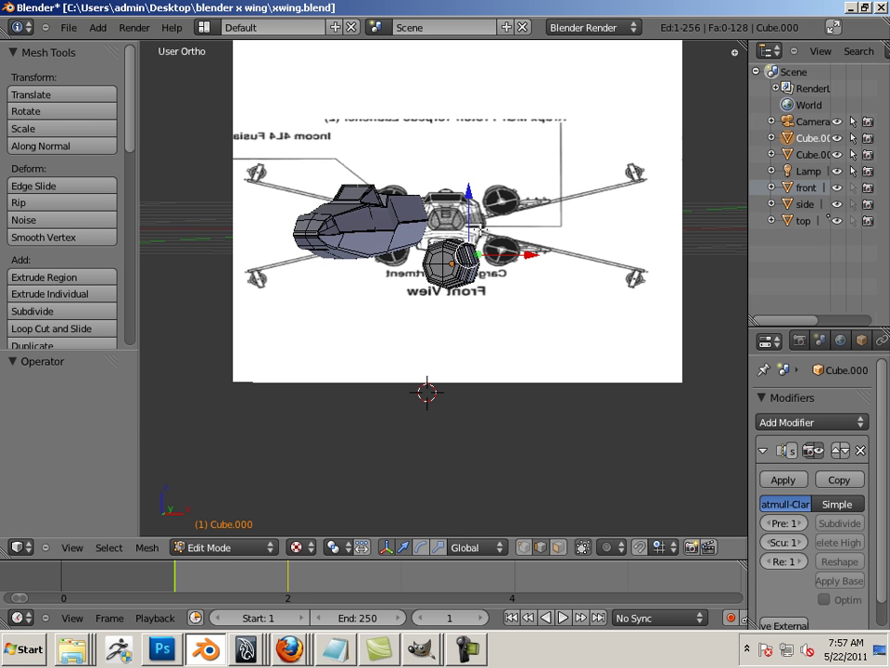
pyautogui.scroll(3, 513, 322)
pyautogui.moveTo(532, 187); pyautogui.dragTo(306, 290, button='middle')
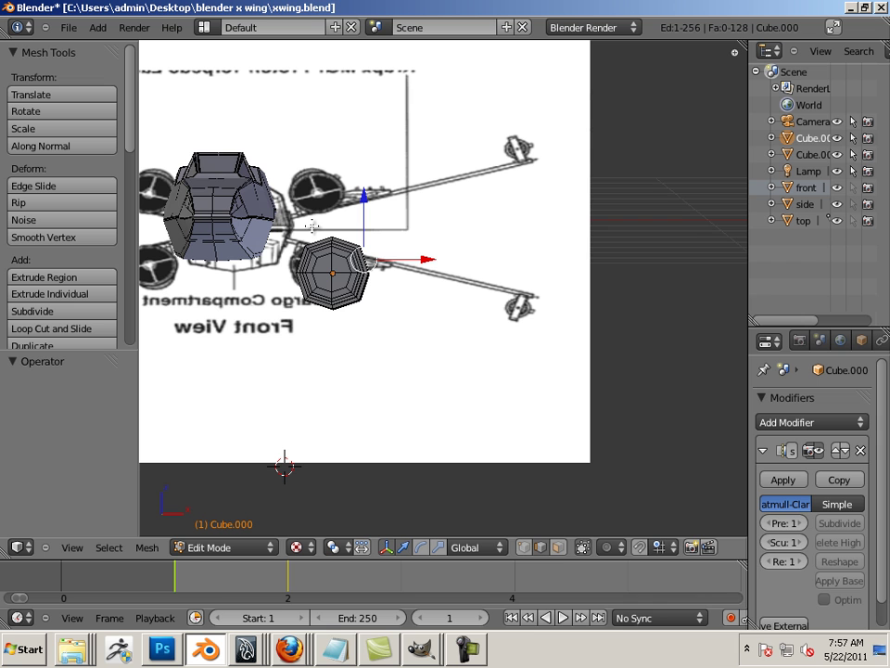
pyautogui.rightClick(332, 278)
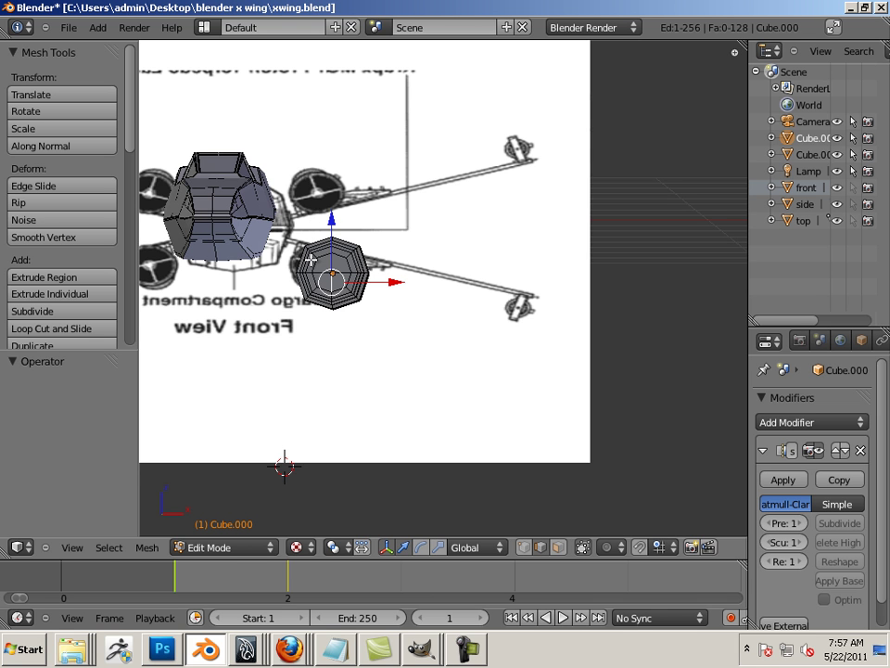
pyautogui.keyDown('shift'); pyautogui.moveTo(302, 254); pyautogui.dragTo(381, 267, button='middle'); pyautogui.keyUp('shift')
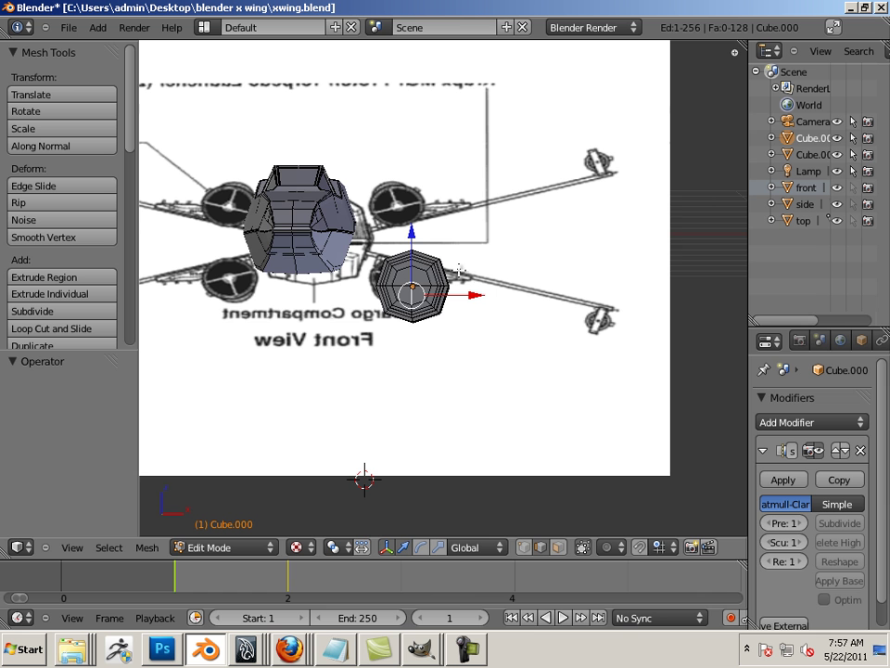
pyautogui.keyDown('shift'); pyautogui.moveTo(419, 260); pyautogui.dragTo(421, 318, button='middle'); pyautogui.keyUp('shift')
pyautogui.scroll(1, 436, 297)
pyautogui.scroll(-1, 427, 294)
pyautogui.scroll(-2, 421, 318)
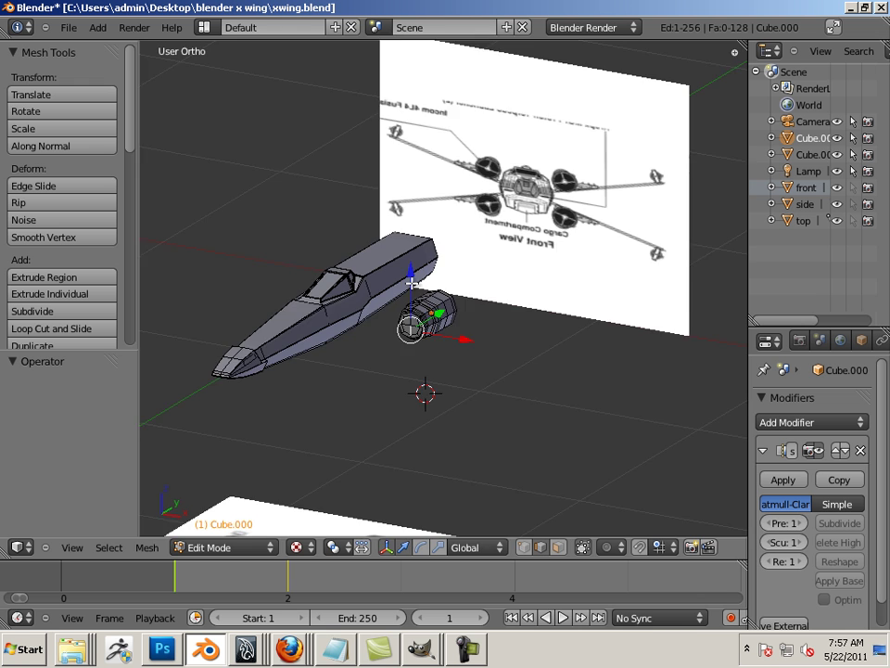
pyautogui.moveTo(407, 279); pyautogui.dragTo(460, 309, button='middle')
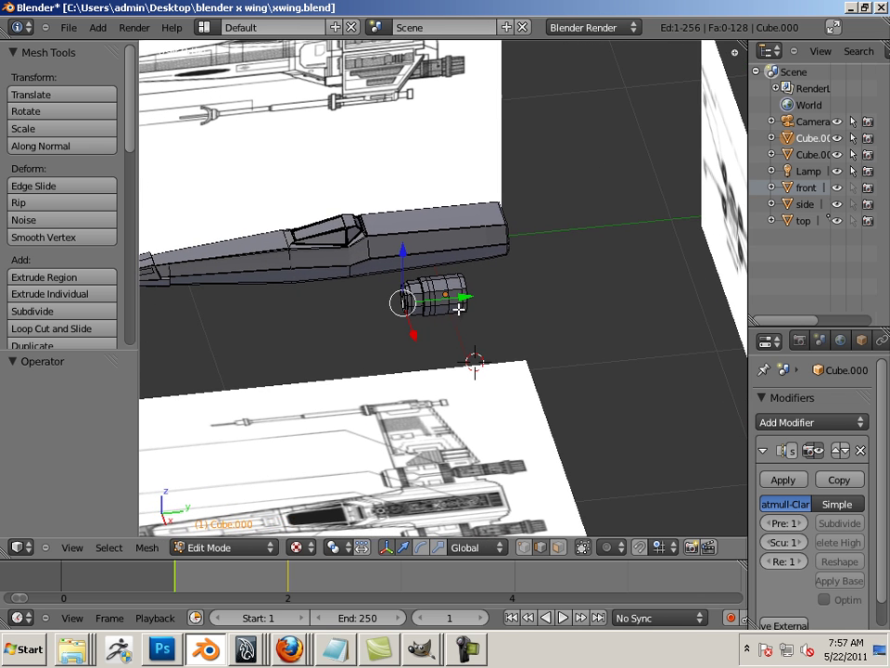